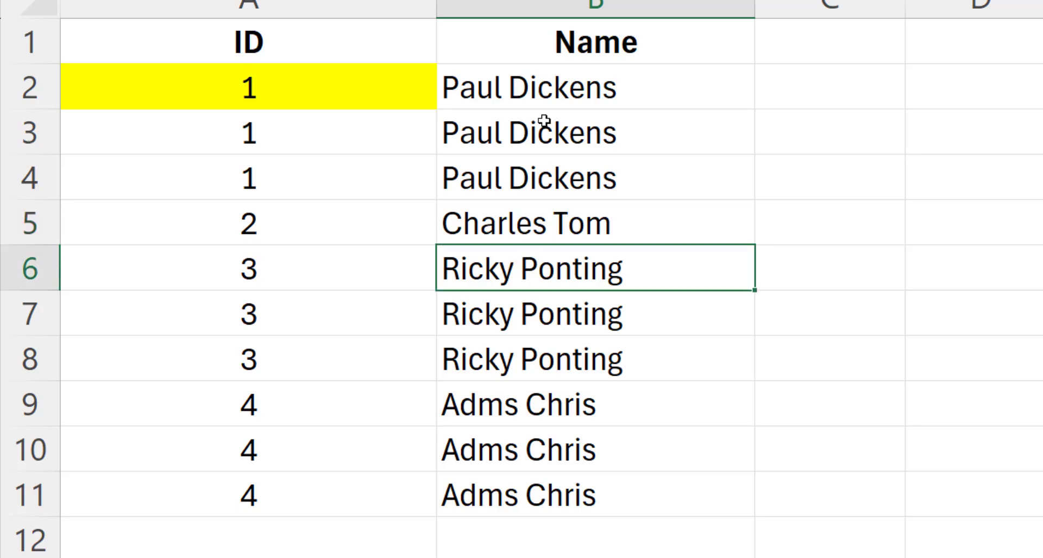
drag(546, 89, 556, 491)
click(389, 86)
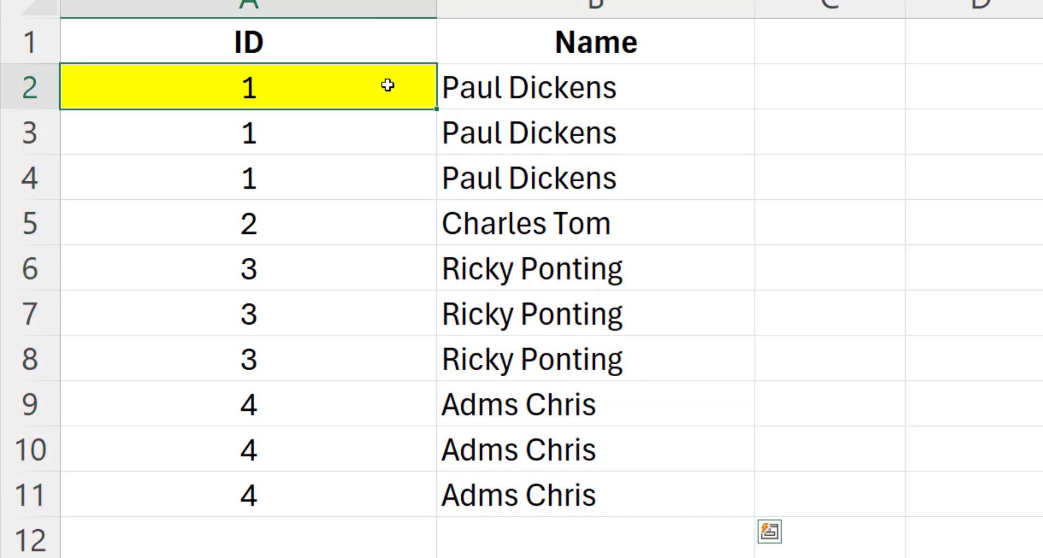
click(360, 128)
click(470, 87)
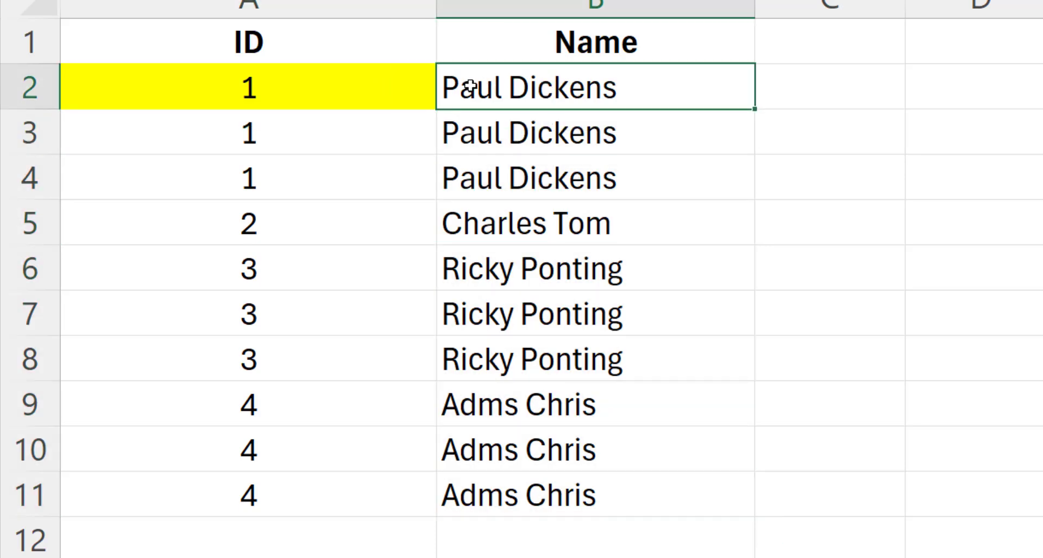
click(307, 92)
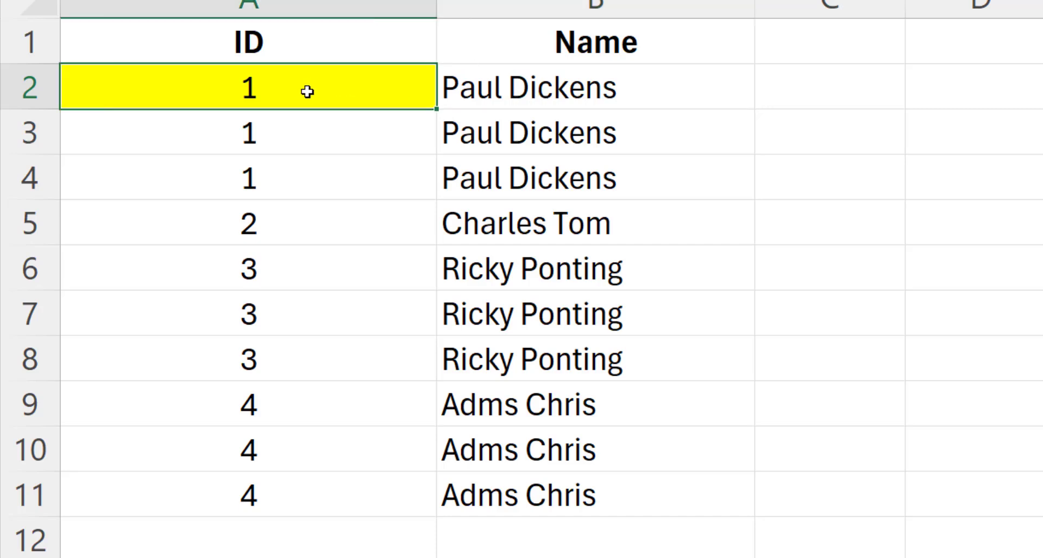
click(286, 133)
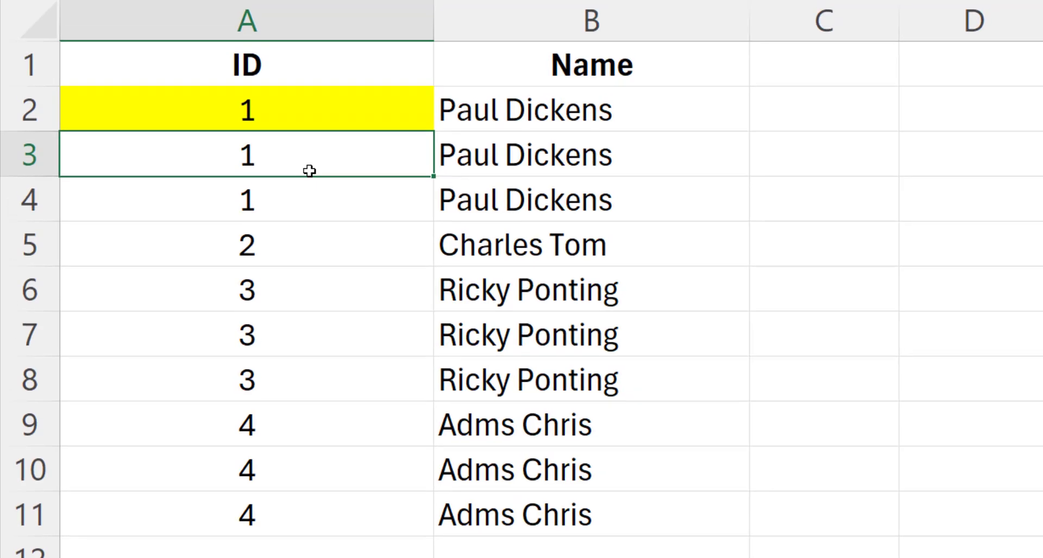
click(312, 220)
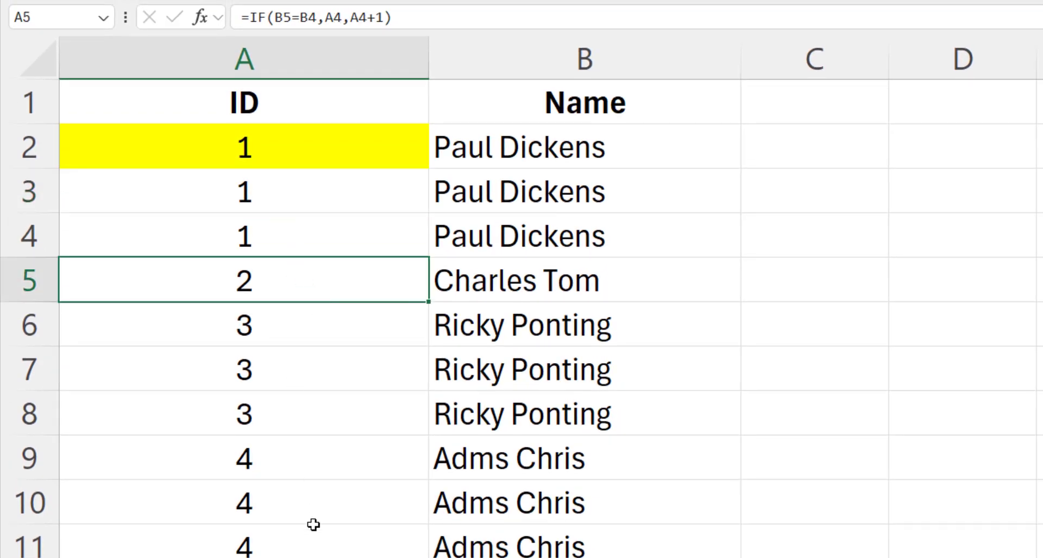
click(513, 532)
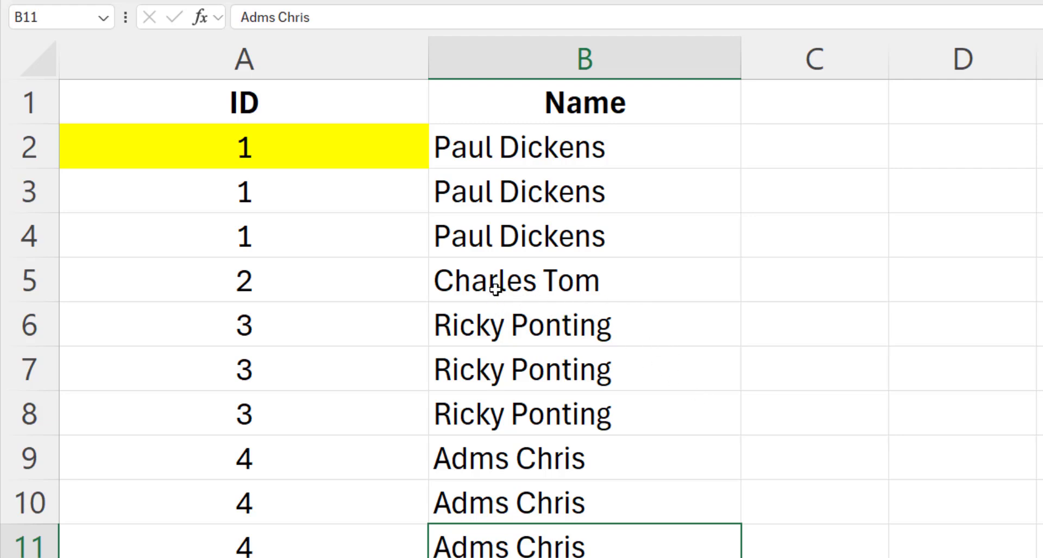
click(527, 150)
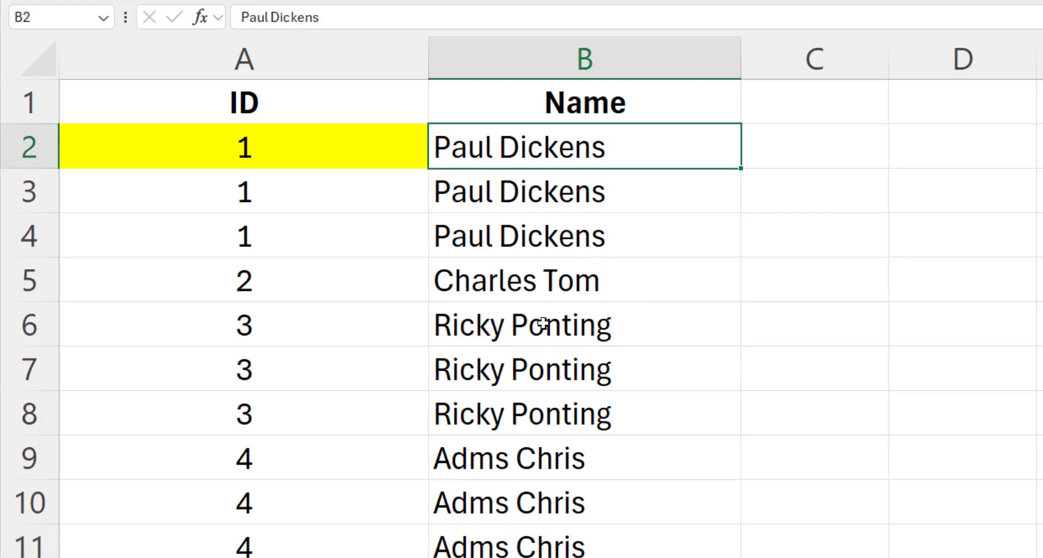
click(488, 283)
click(485, 245)
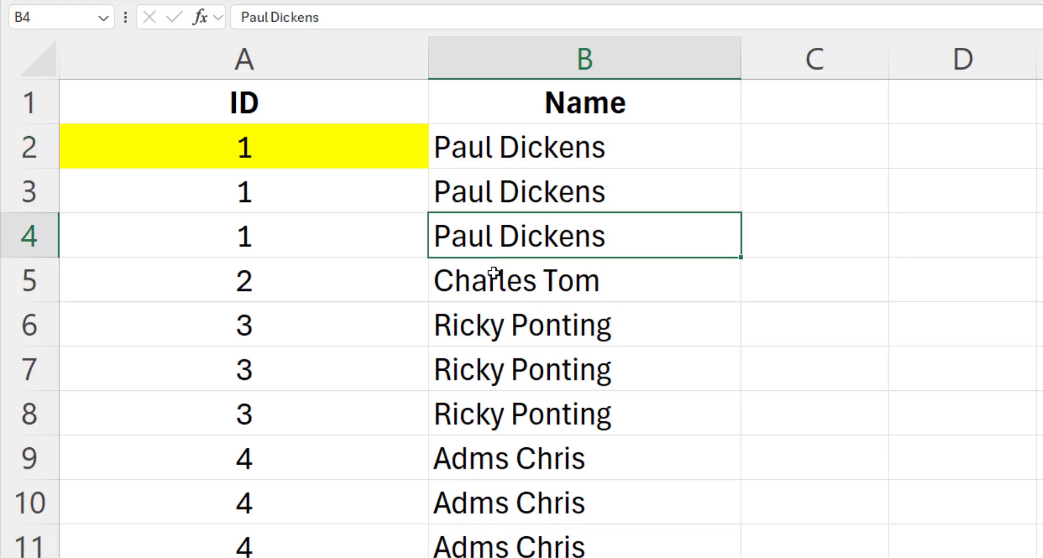
click(491, 283)
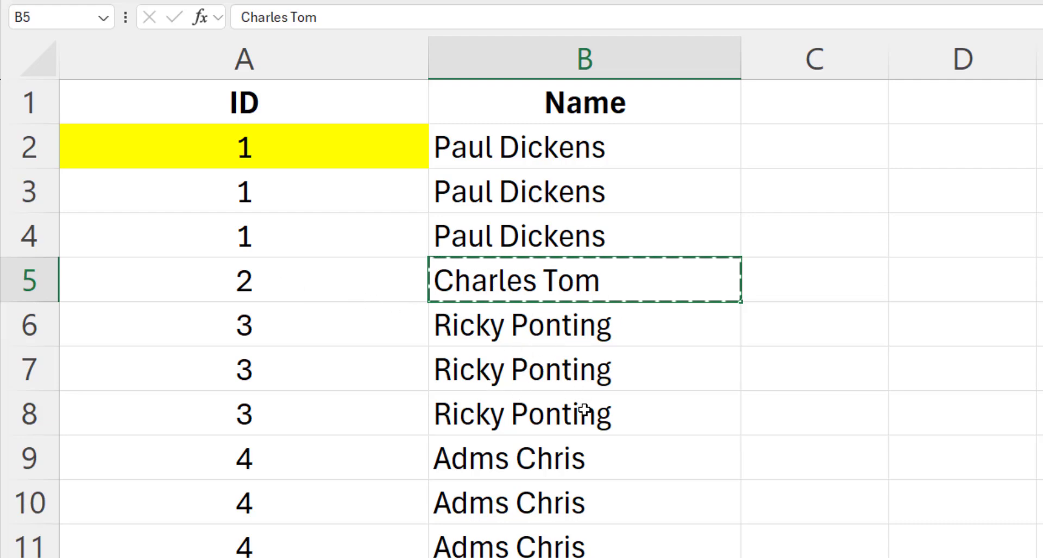
click(511, 374)
key(ctrl+v)
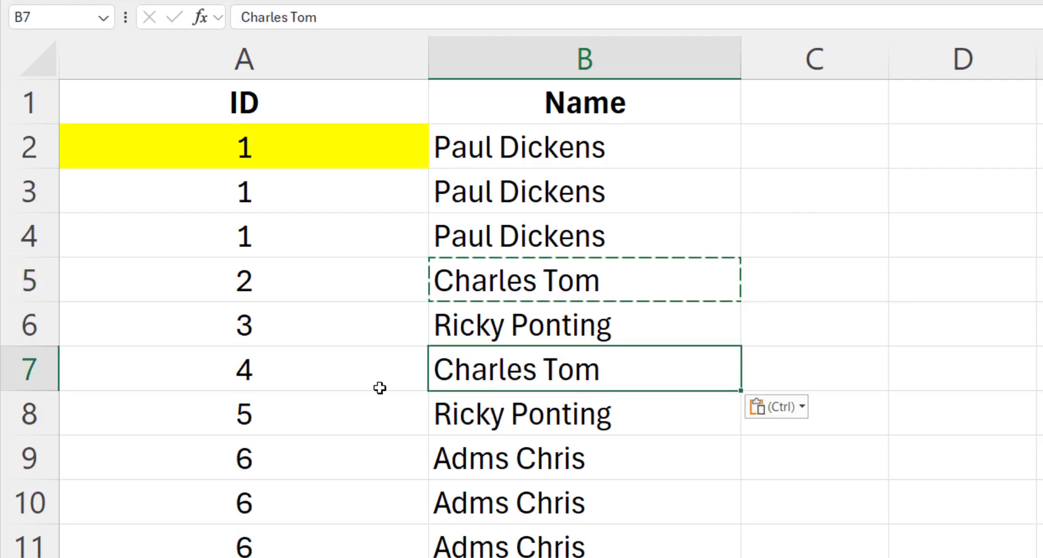
click(320, 371)
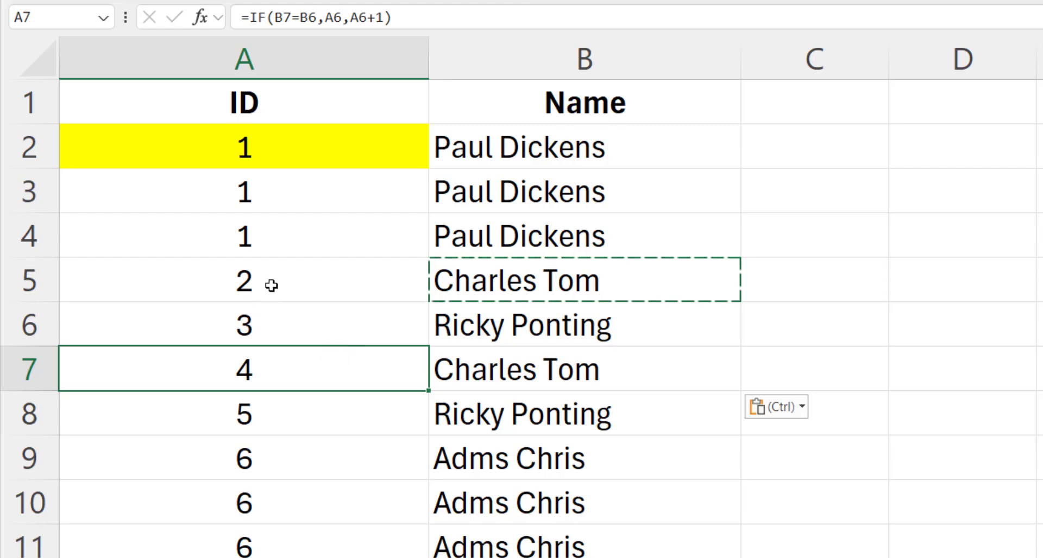
click(543, 282)
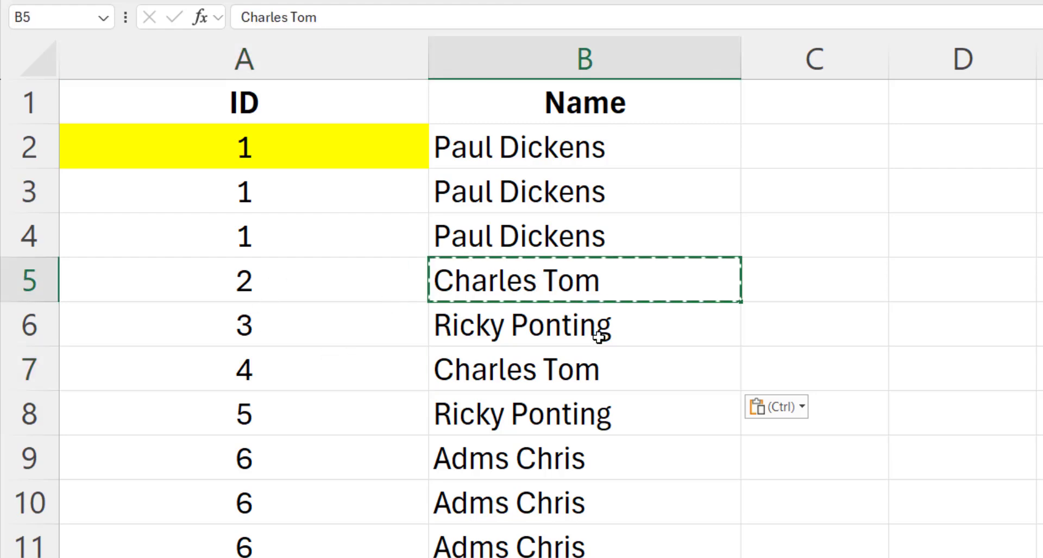
key(Escape)
click(605, 353)
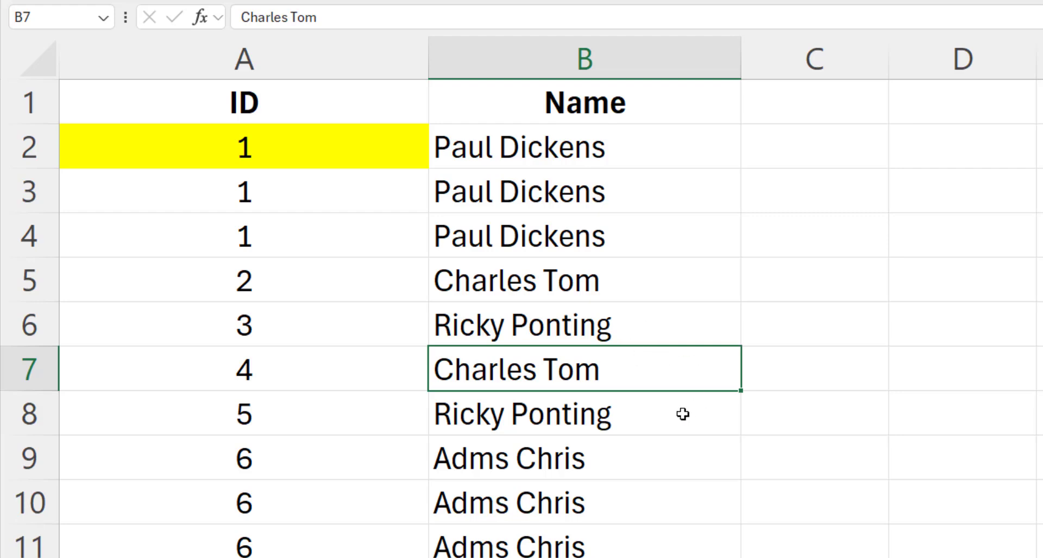
click(591, 447)
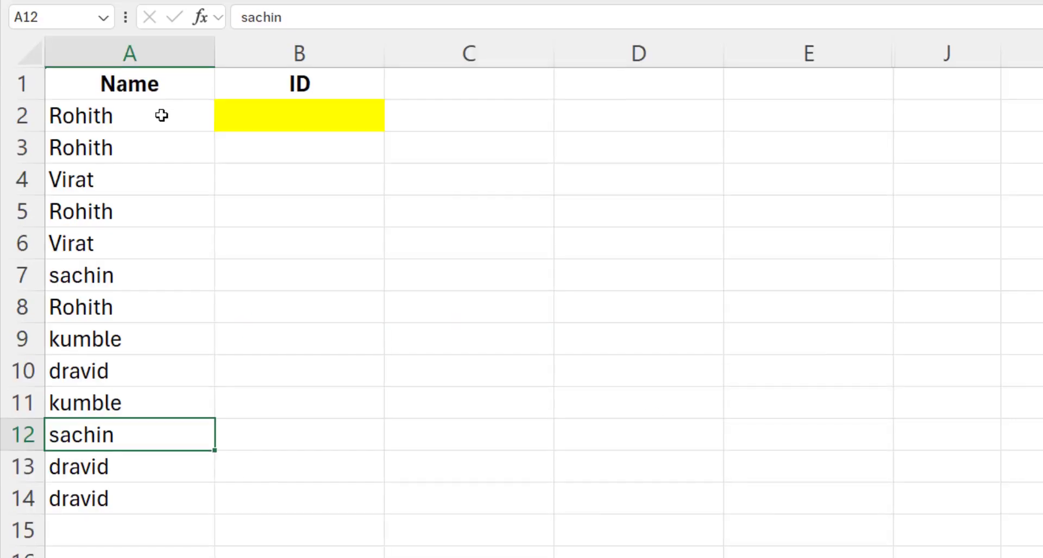
- Review the repeated Rohith, Virat, sachin and kumble names, then select ID cell B2
click(161, 113)
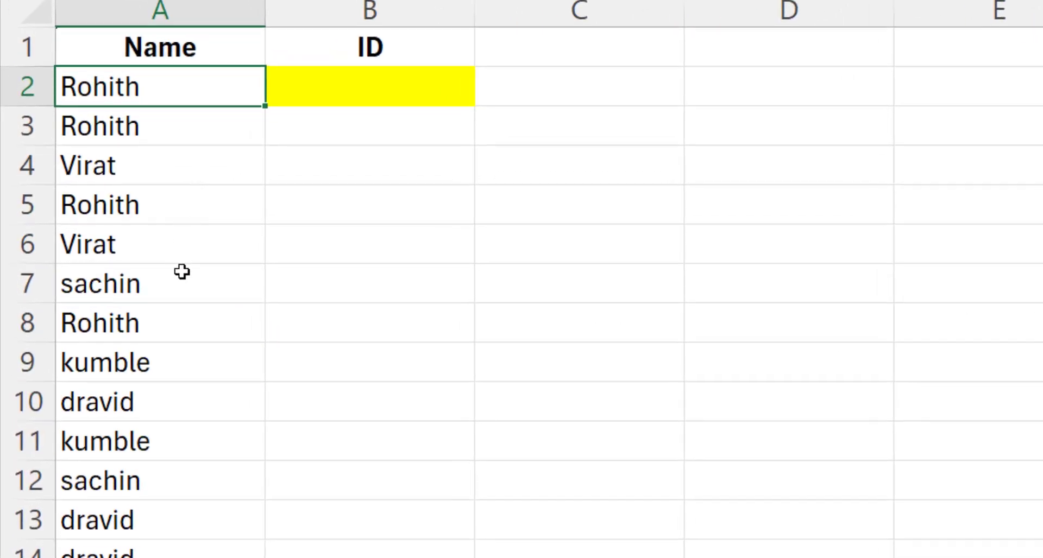
click(168, 444)
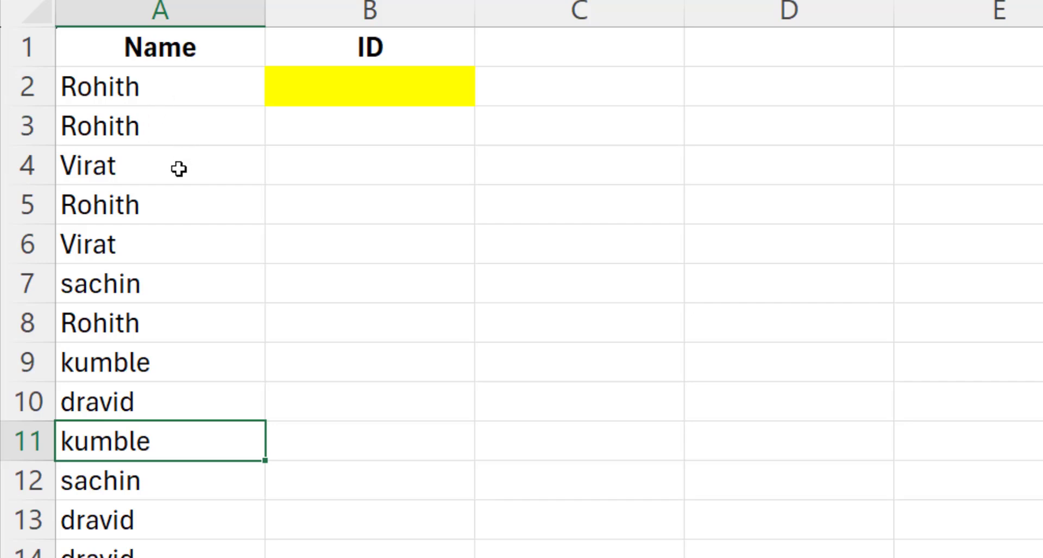
click(139, 88)
click(151, 165)
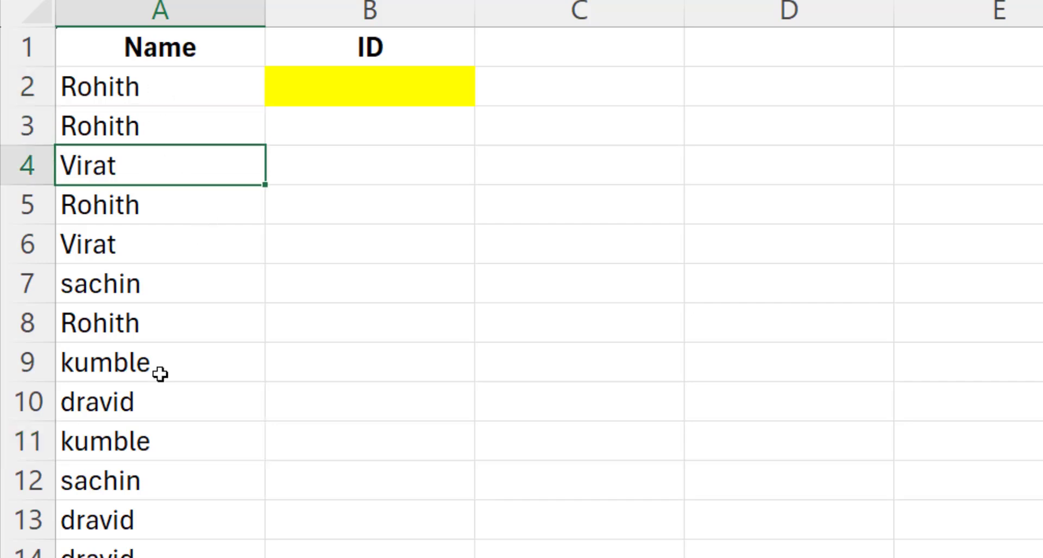
click(128, 287)
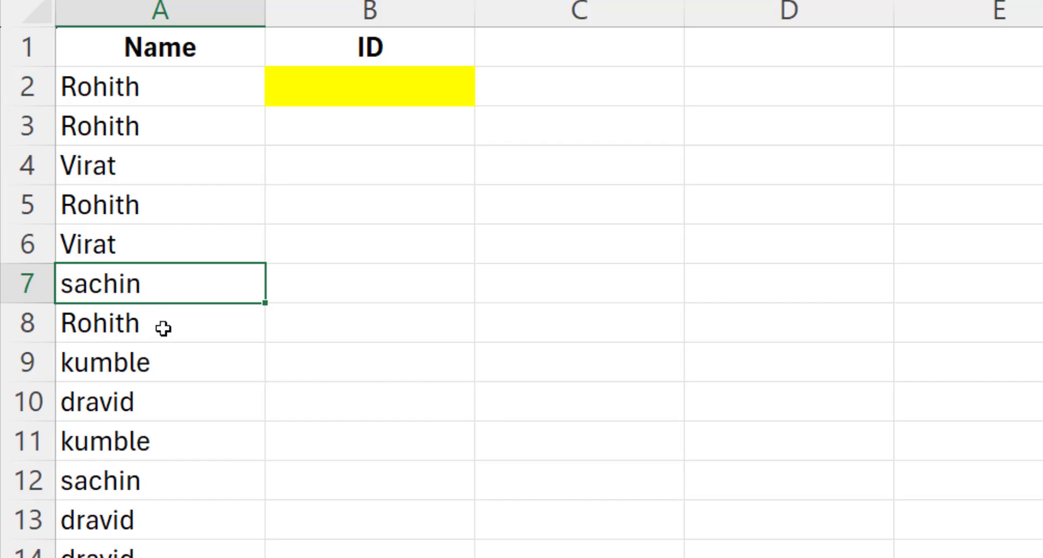
click(163, 328)
click(159, 359)
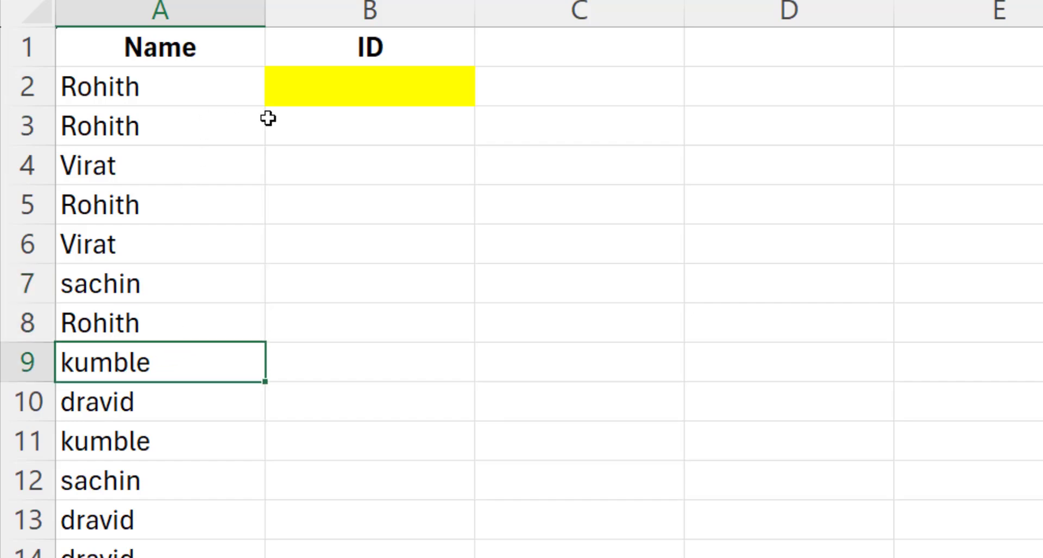
click(338, 87)
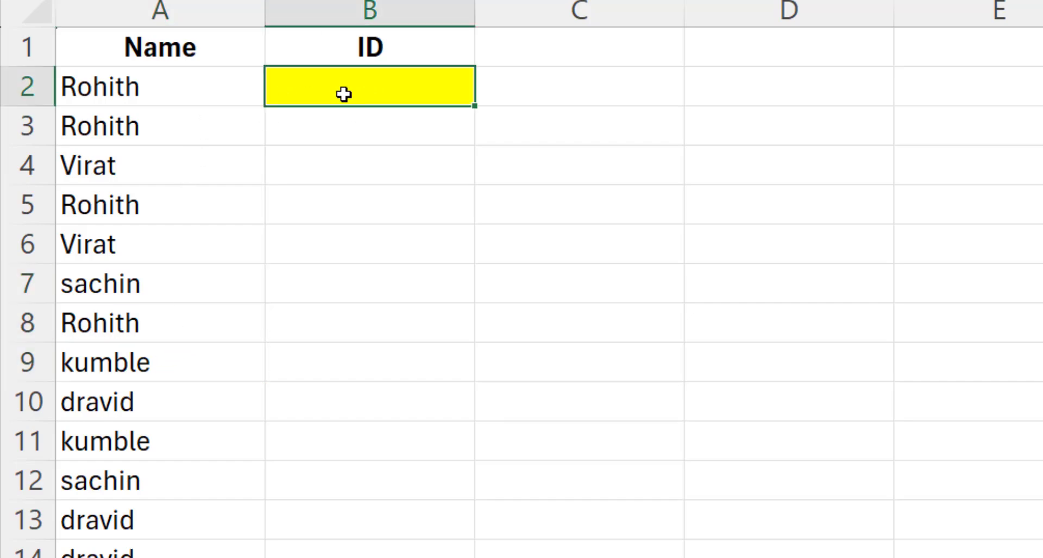
- Enter ID 1 for Rohith in B2 and trial ID 1 beside his later entries
text(1)
key(Return)
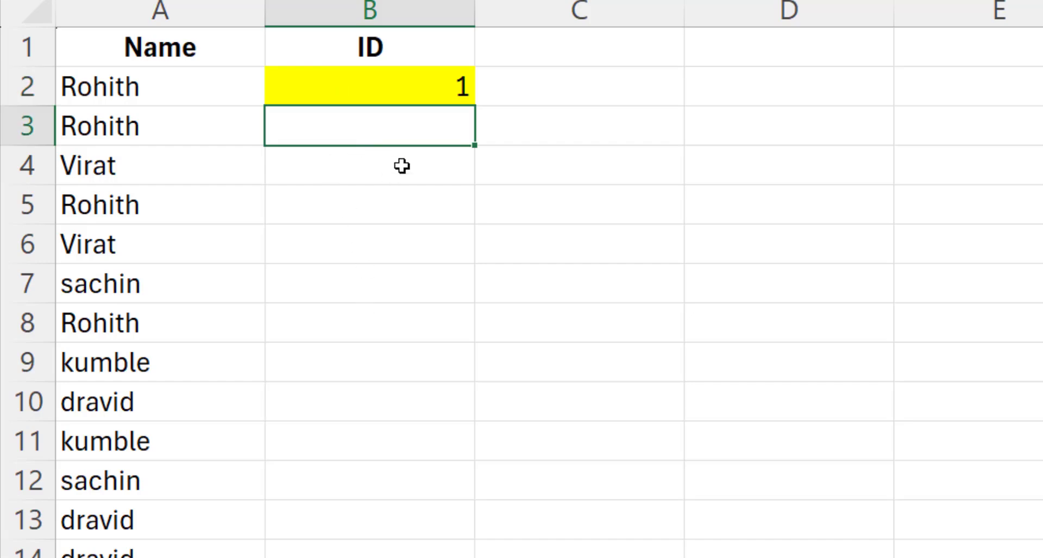
key(Return)
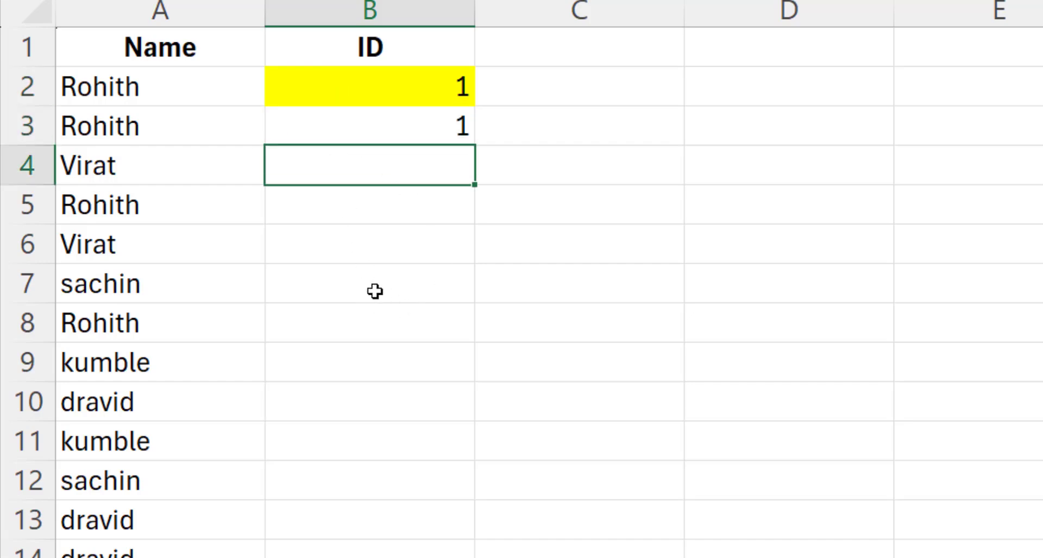
click(353, 314)
text(1)
click(366, 193)
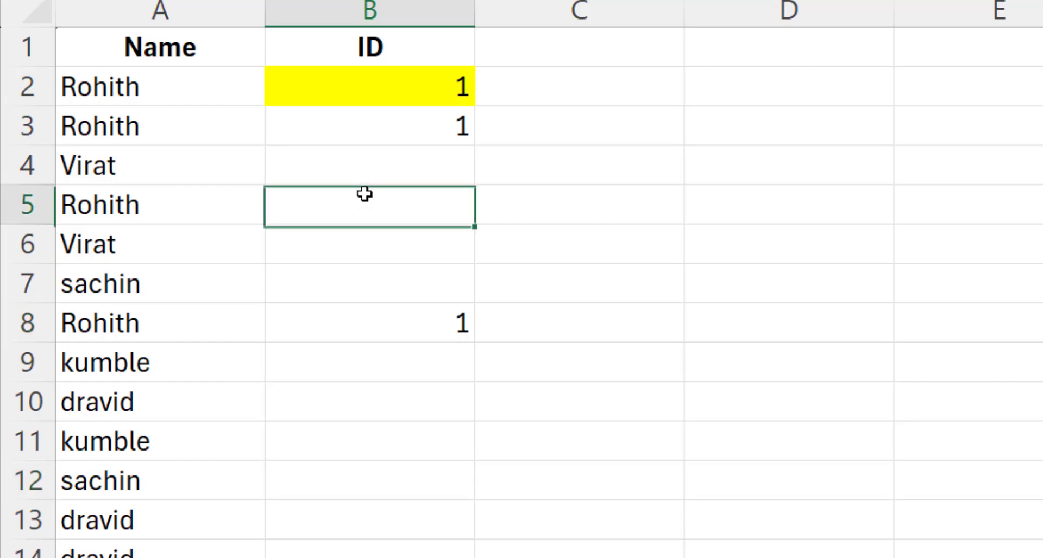
text(1)
click(375, 363)
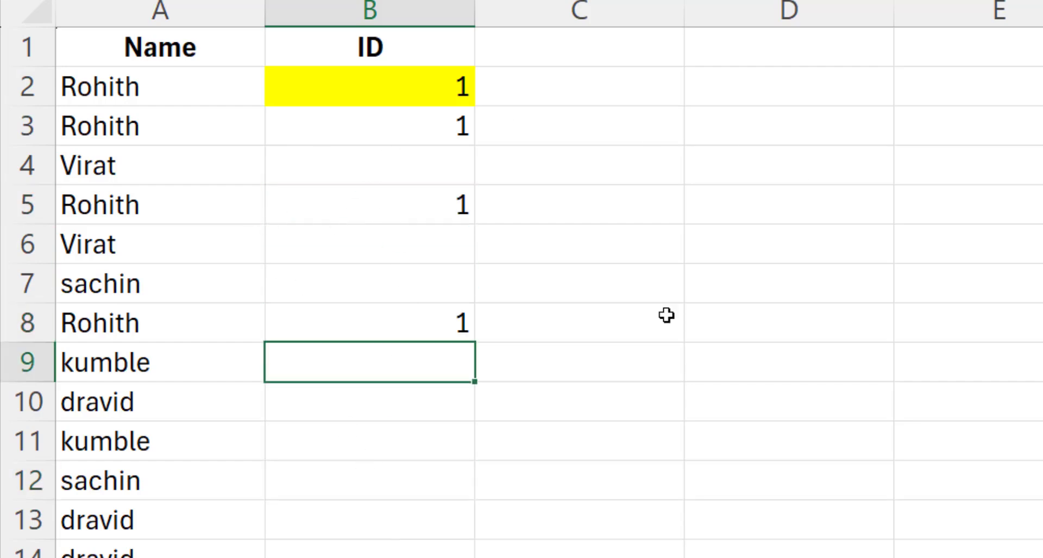
- Enter trial ID 2 beside both Virat entries
click(381, 173)
text(2)
click(402, 348)
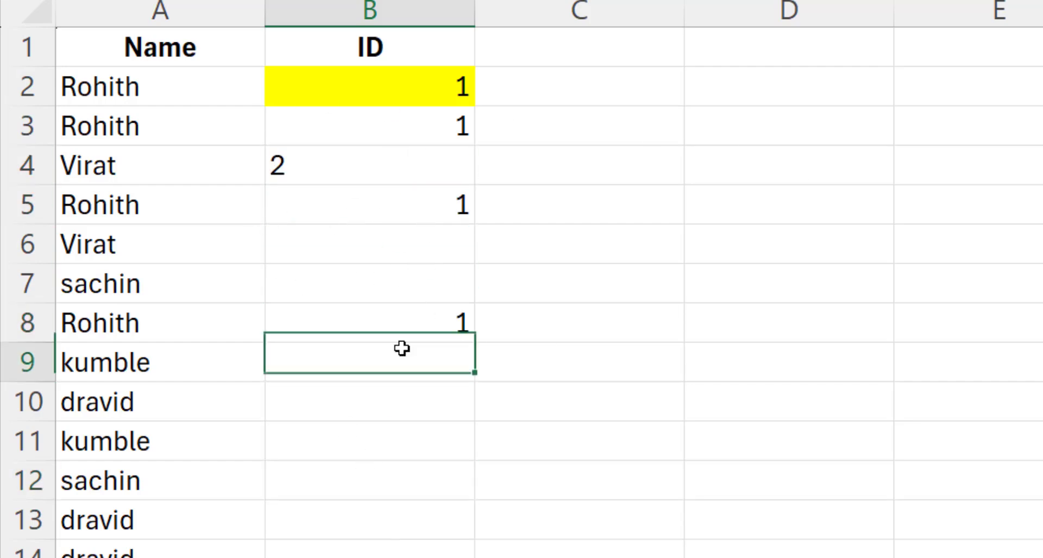
click(411, 248)
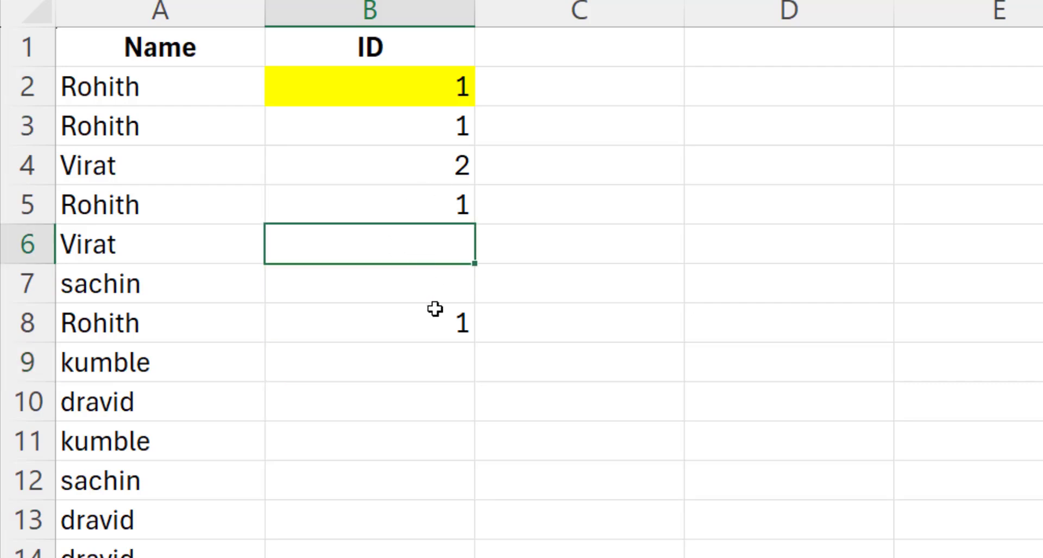
text(2)
click(416, 363)
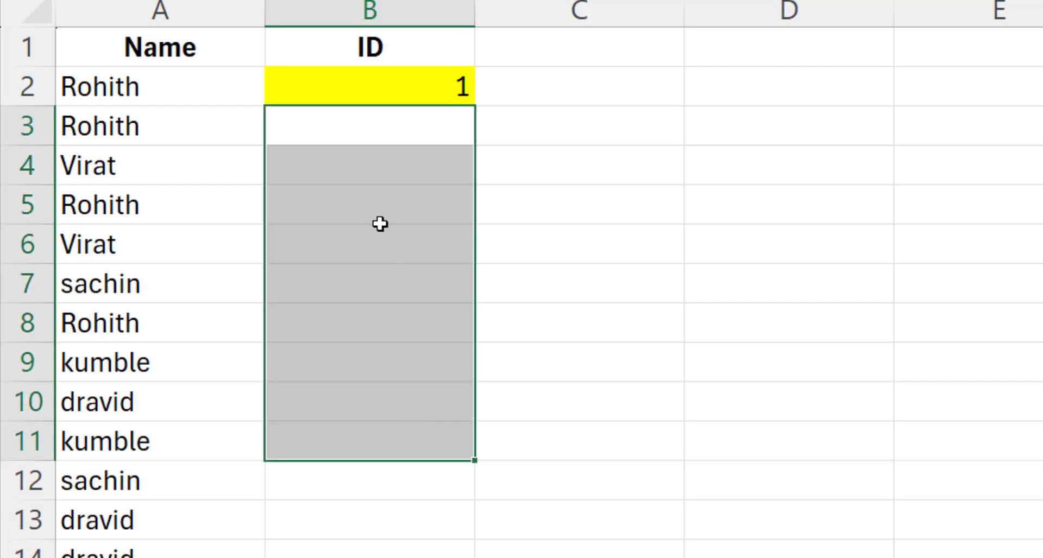
click(407, 119)
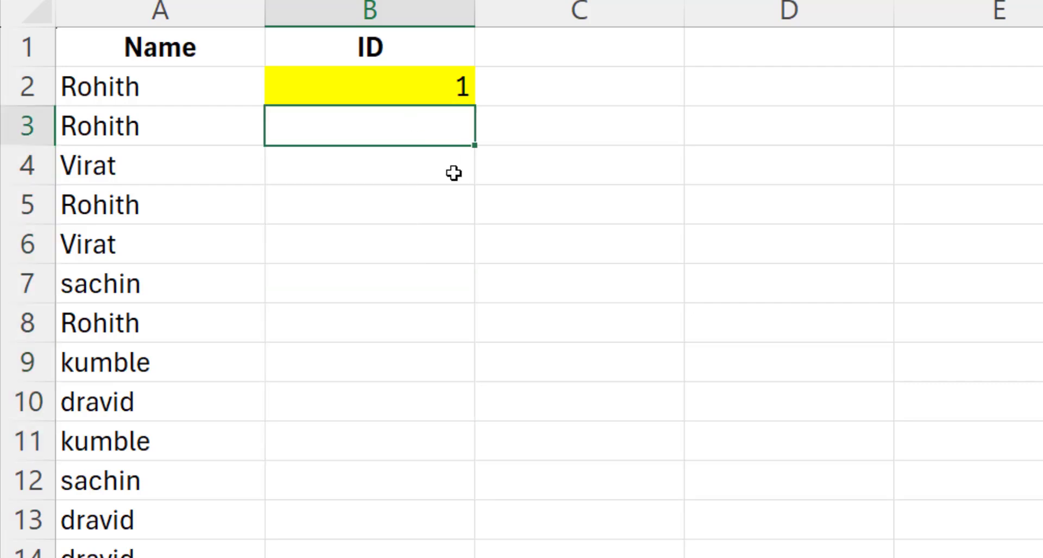
click(350, 86)
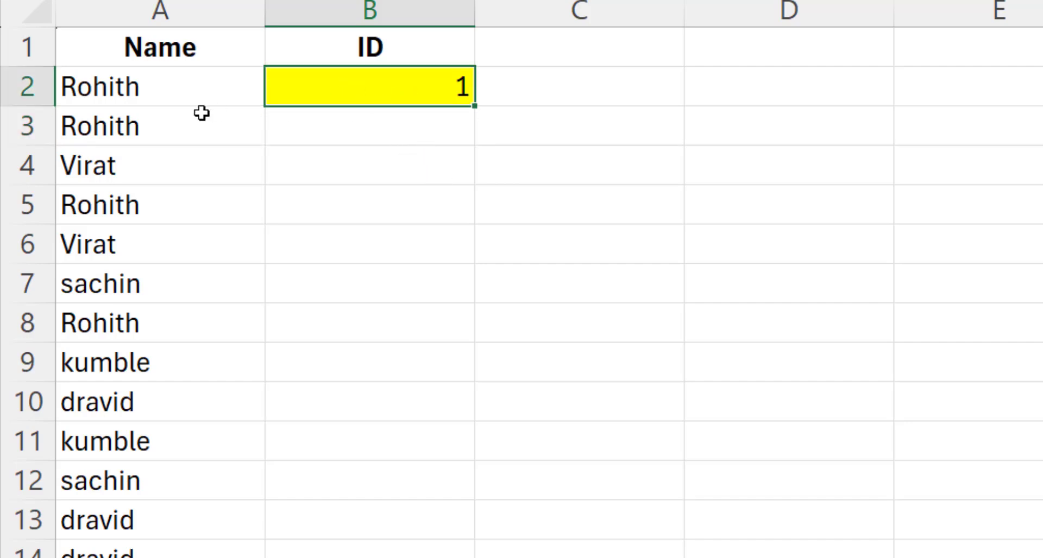
click(348, 129)
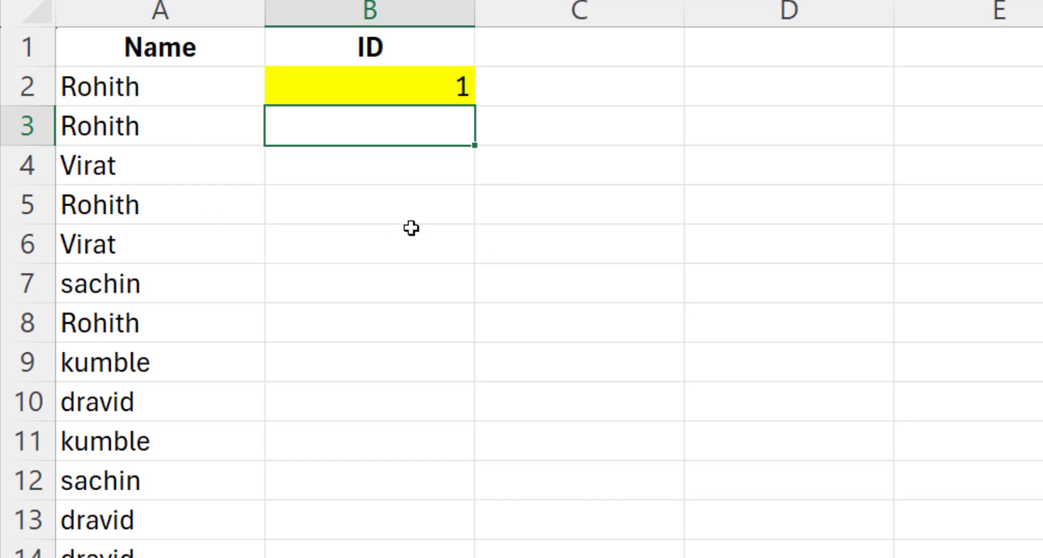
click(173, 134)
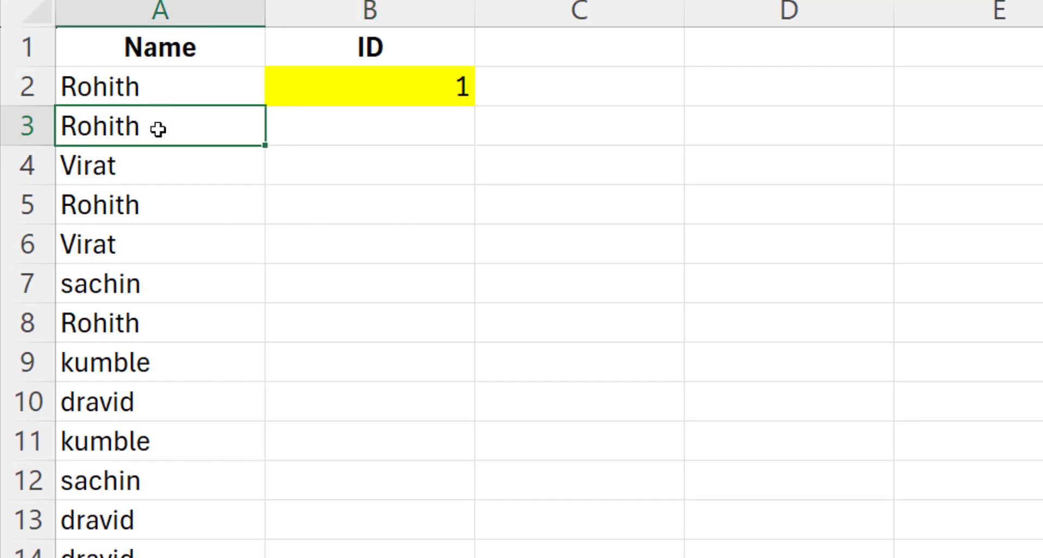
click(396, 90)
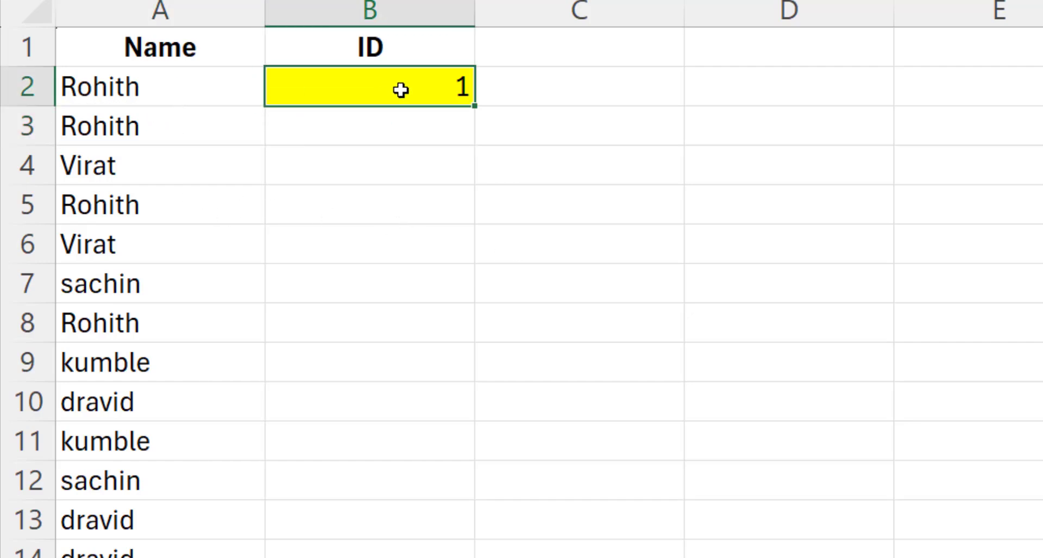
click(372, 130)
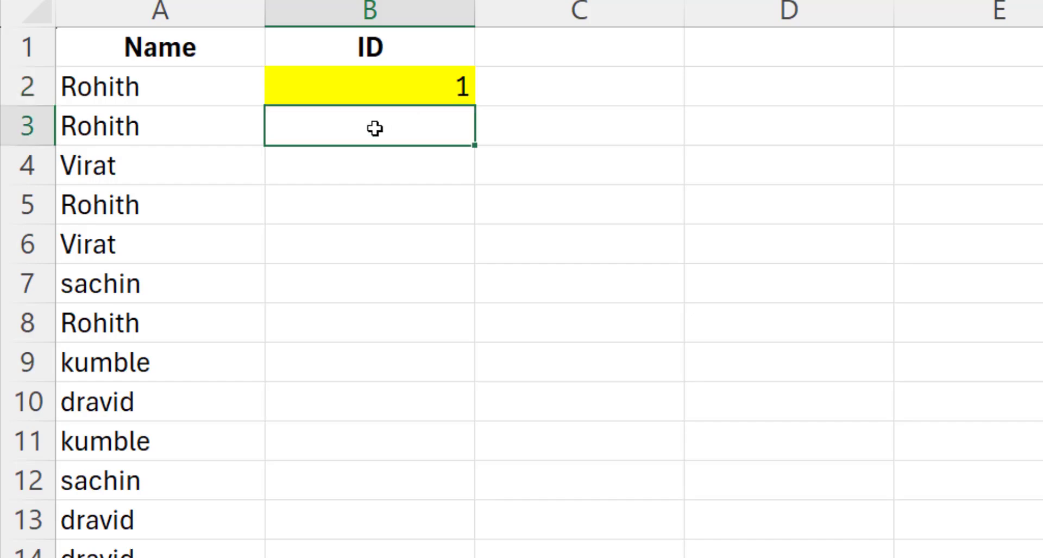
text(1)
click(391, 198)
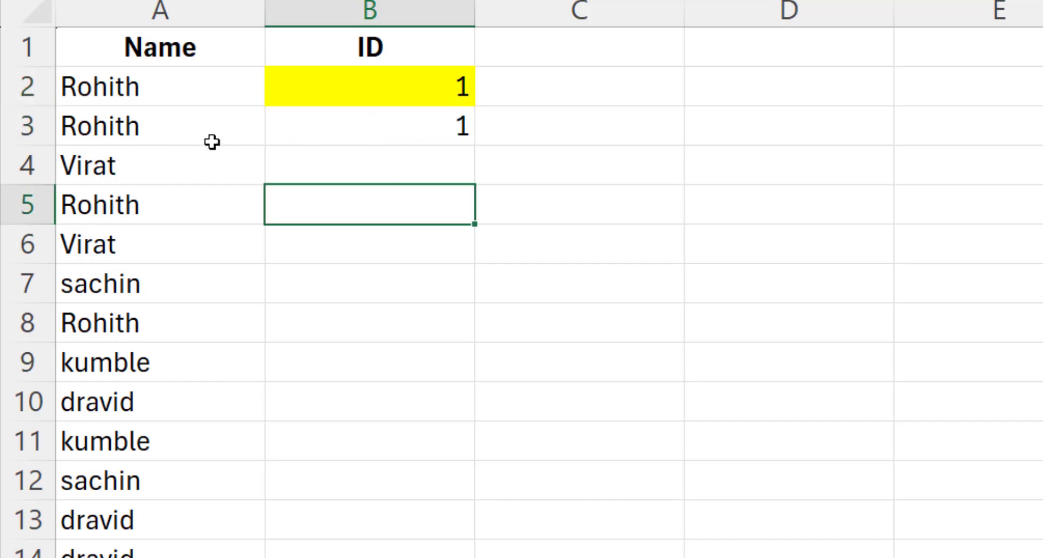
click(212, 159)
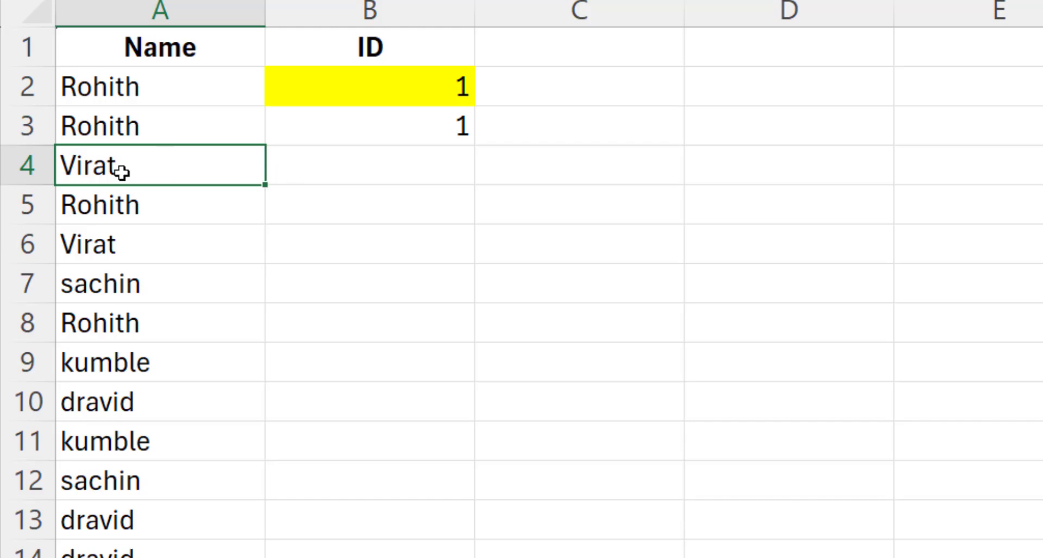
click(335, 171)
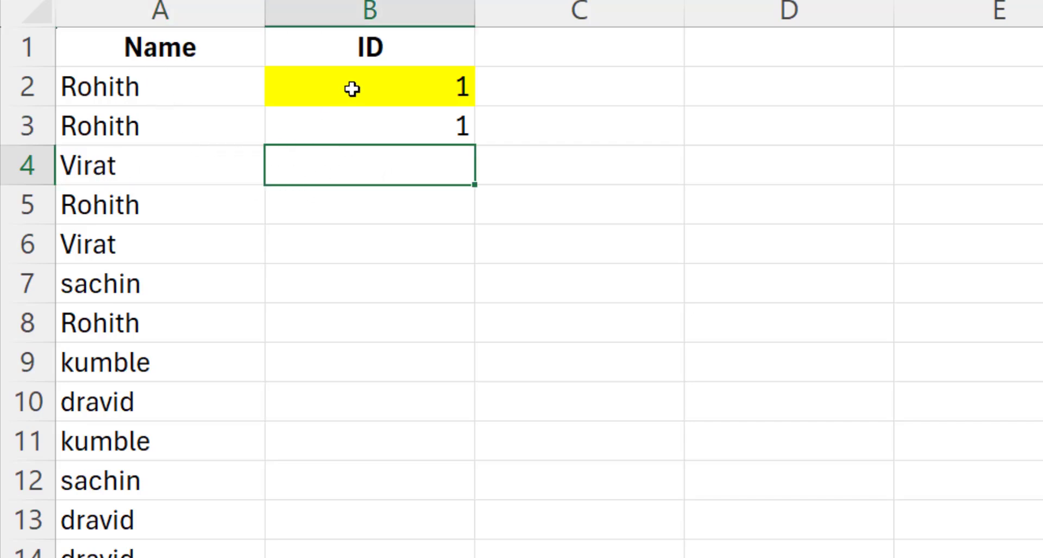
drag(274, 88, 333, 130)
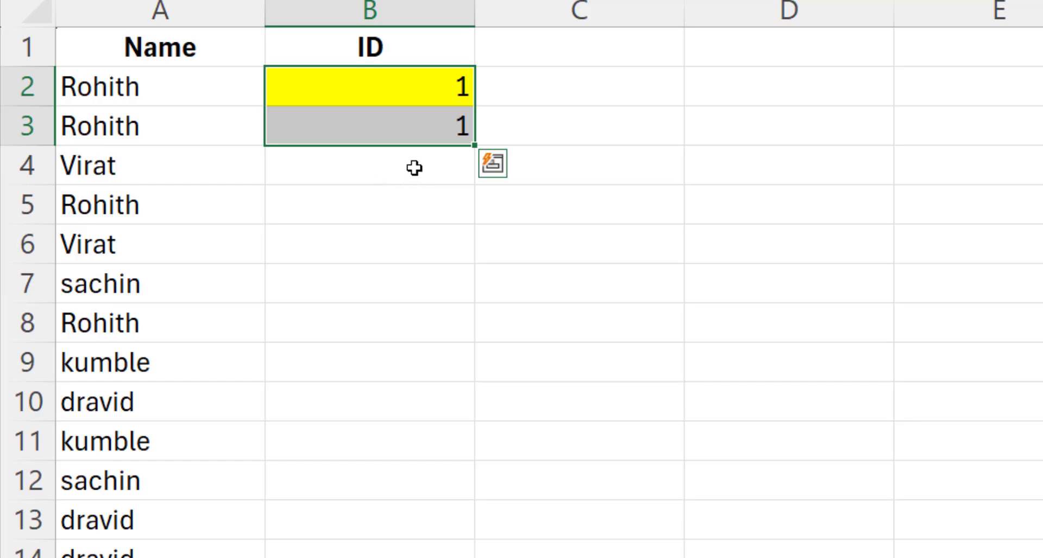
click(384, 168)
click(402, 126)
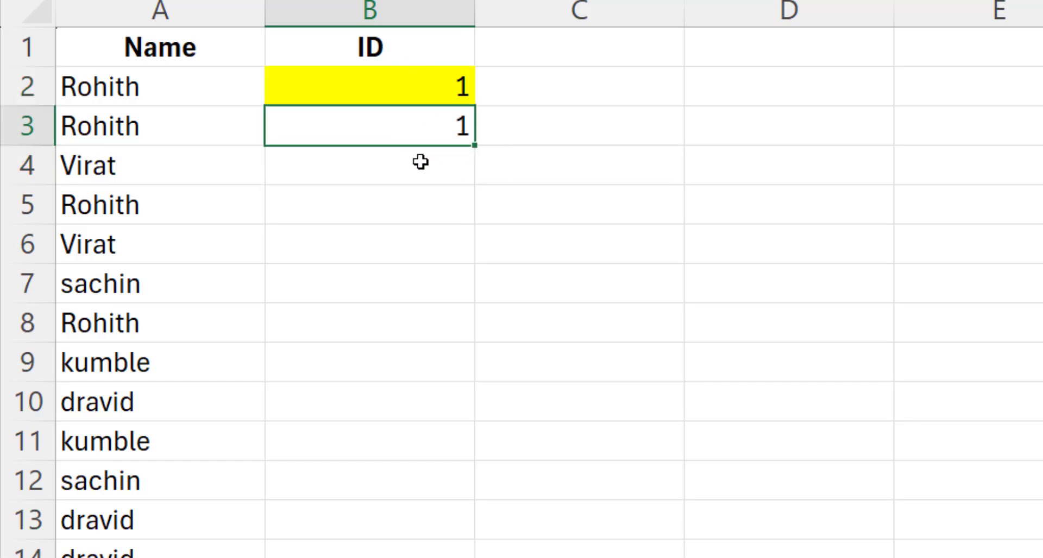
click(370, 171)
text(2)
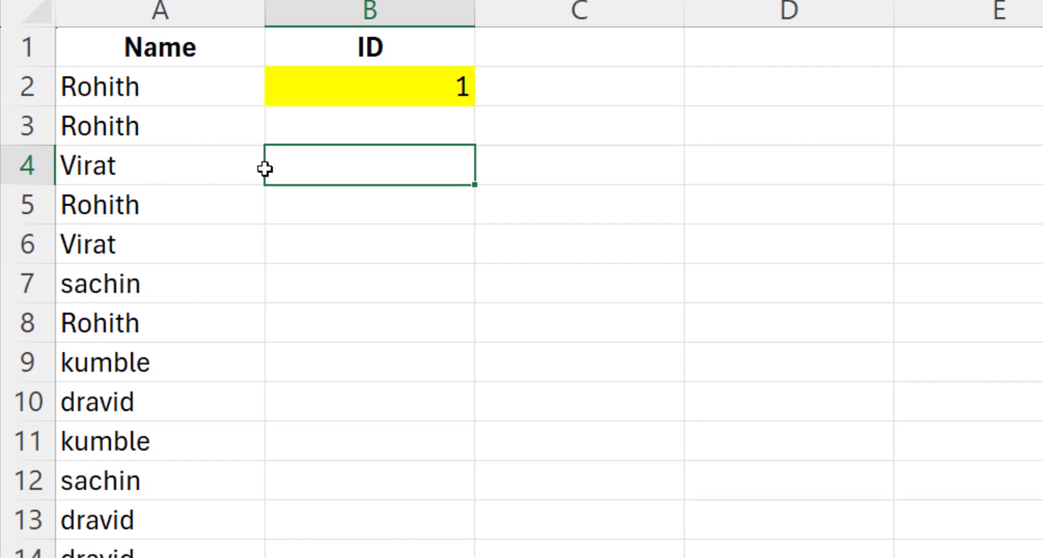
click(349, 127)
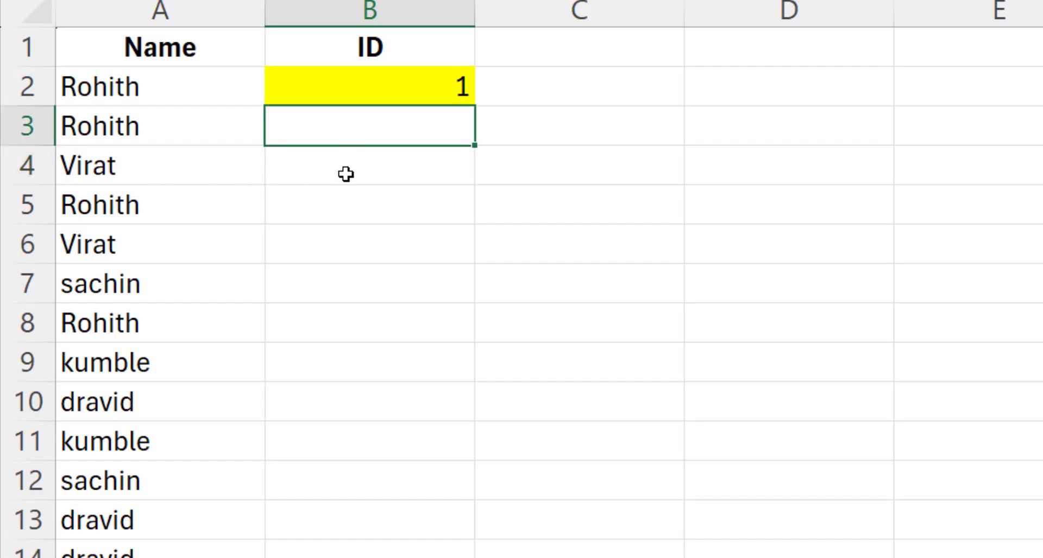
click(340, 168)
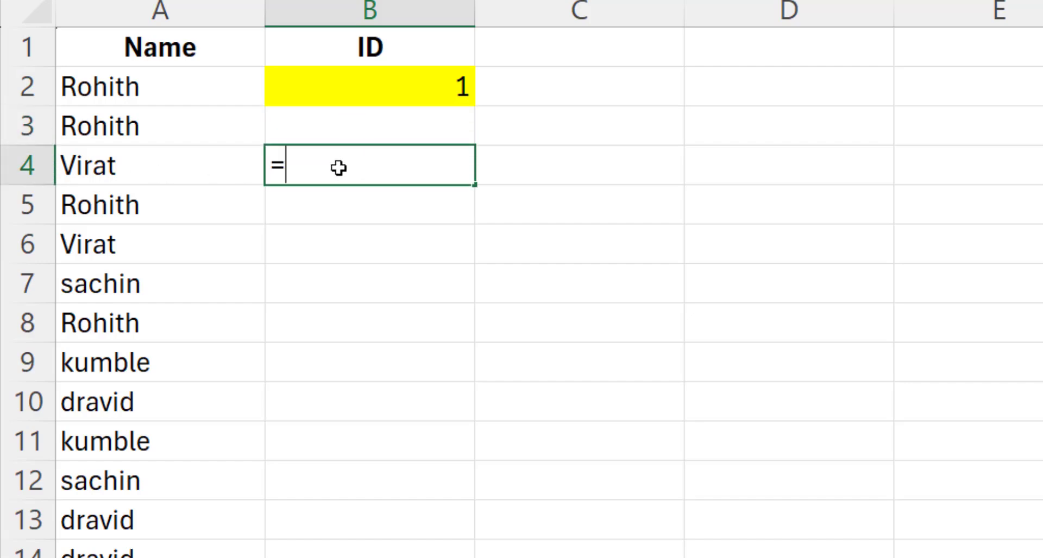
- Enter =IF(COUNTIF(A$2:A4,A4)=1,"new","old") in B4 so Virat shows new
text(=if(count)
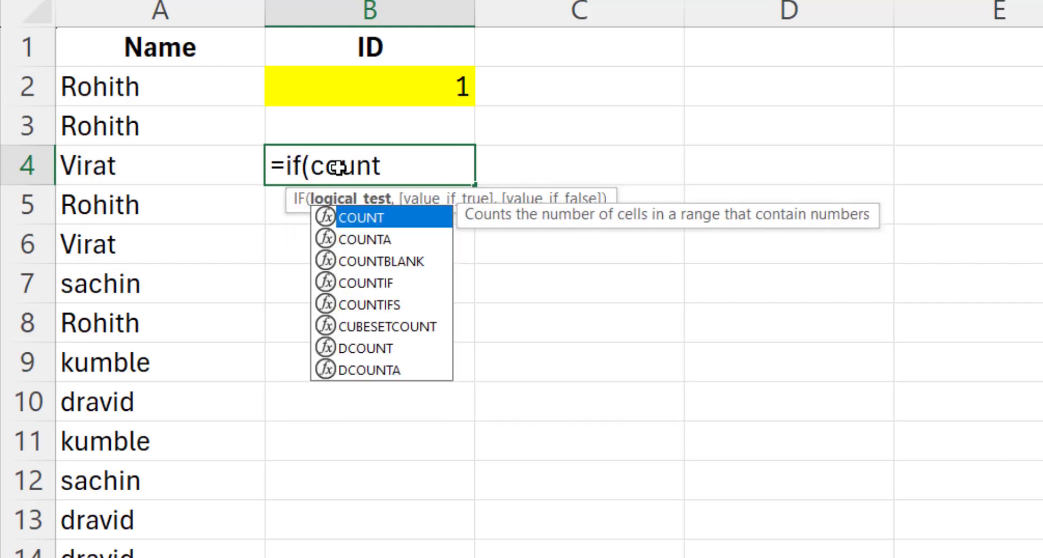
double_click(366, 283)
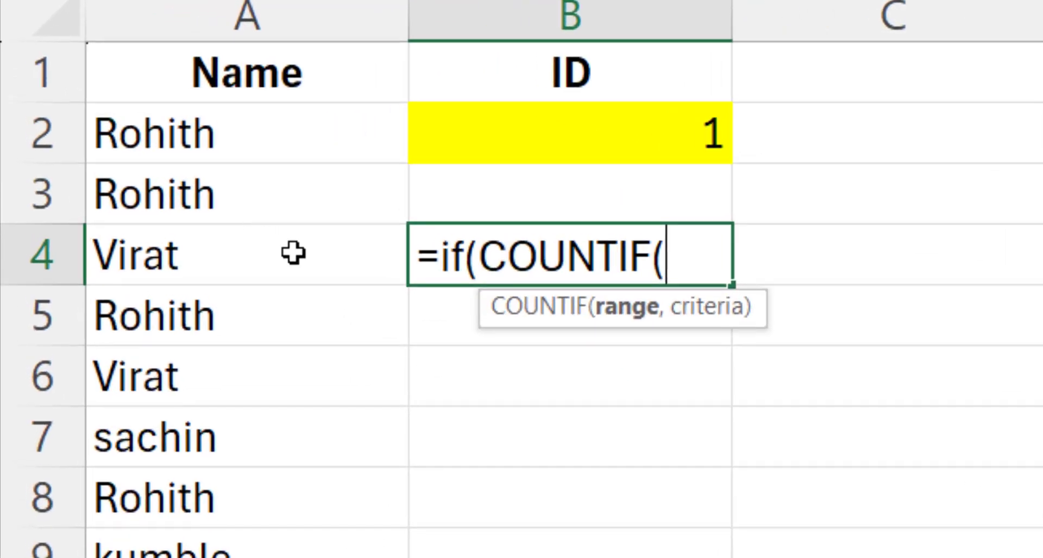
drag(186, 133, 242, 263)
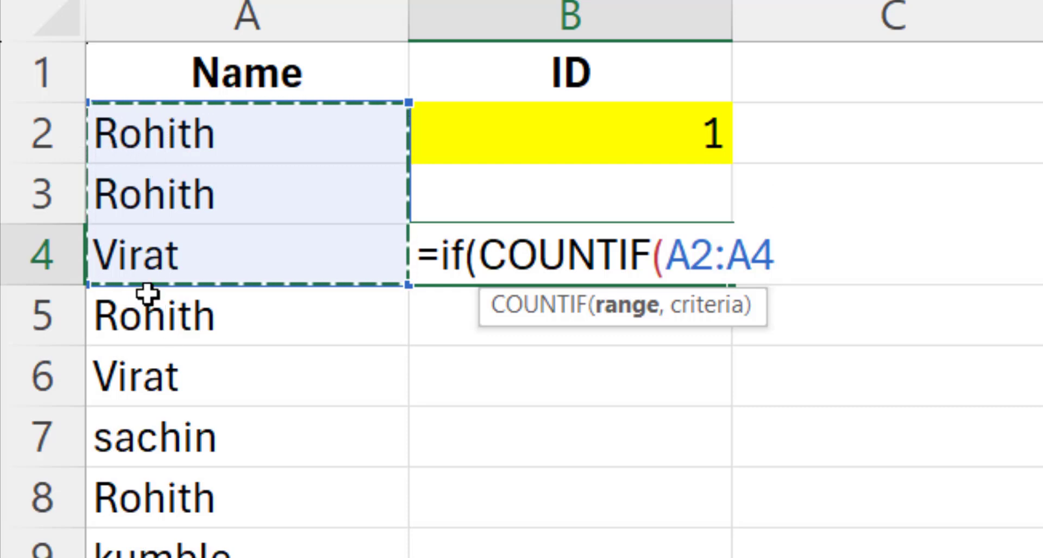
click(690, 250)
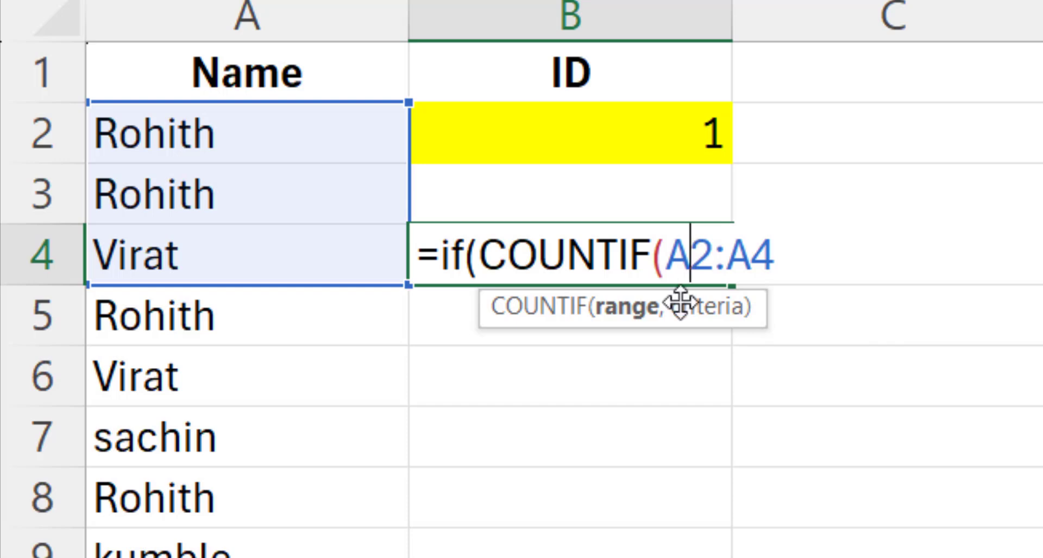
text($2:A4)
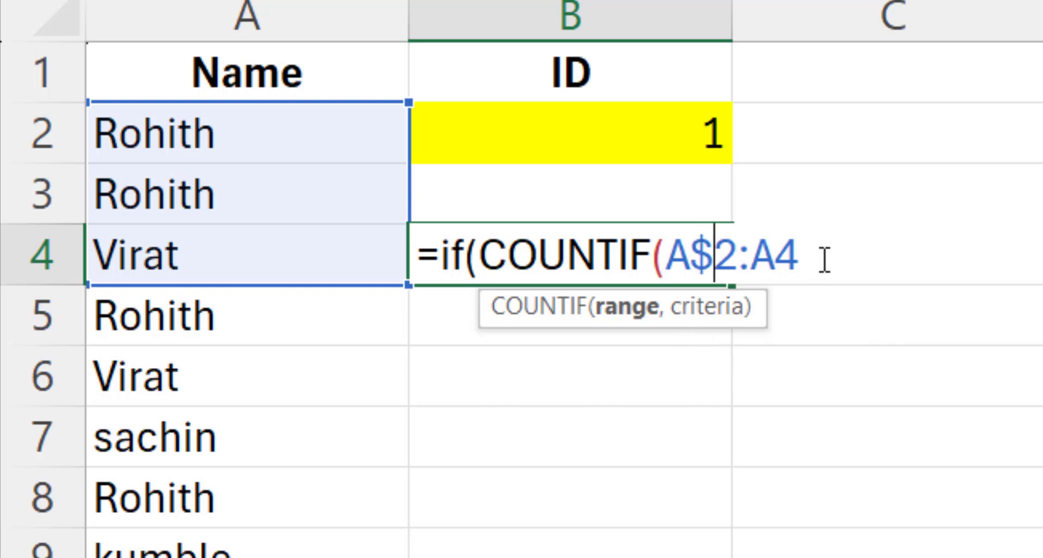
text(,)
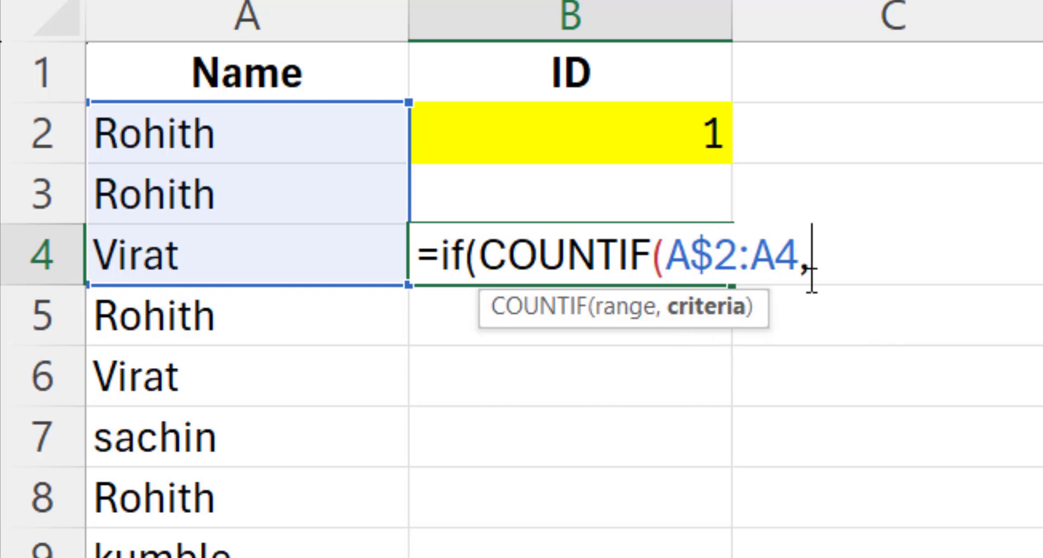
click(245, 260)
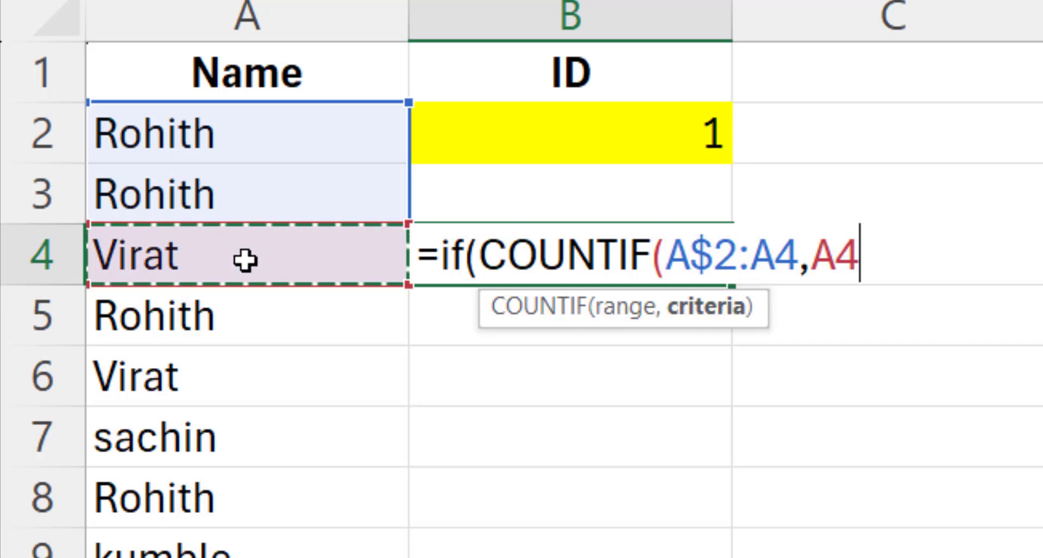
text()=1)
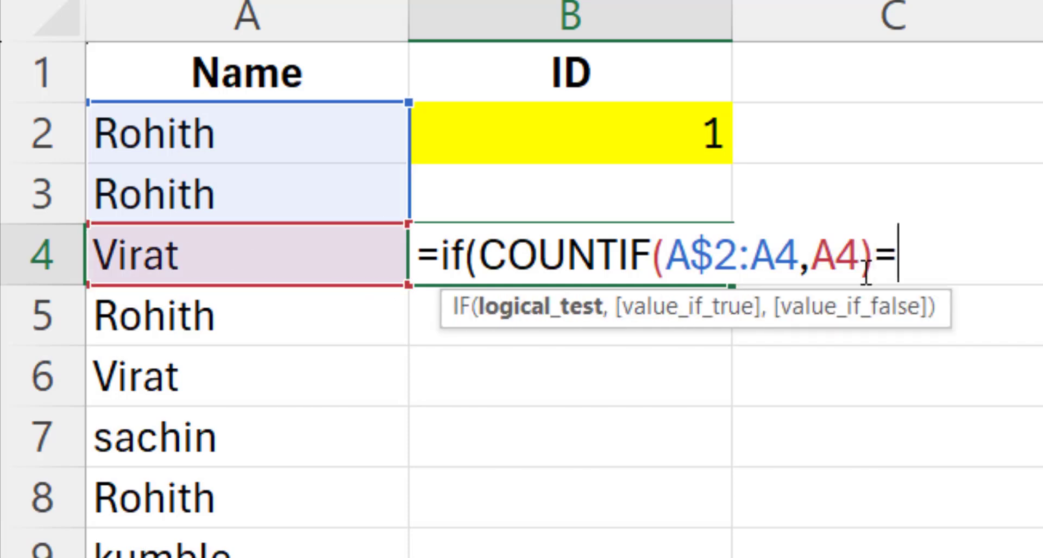
key(BackSpace)
key(BackSpace)
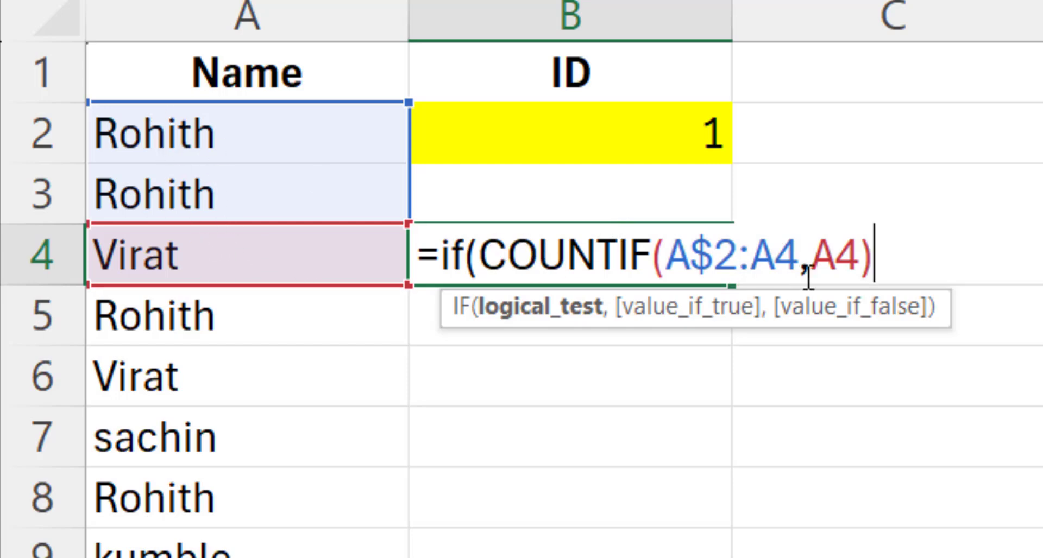
text(=)
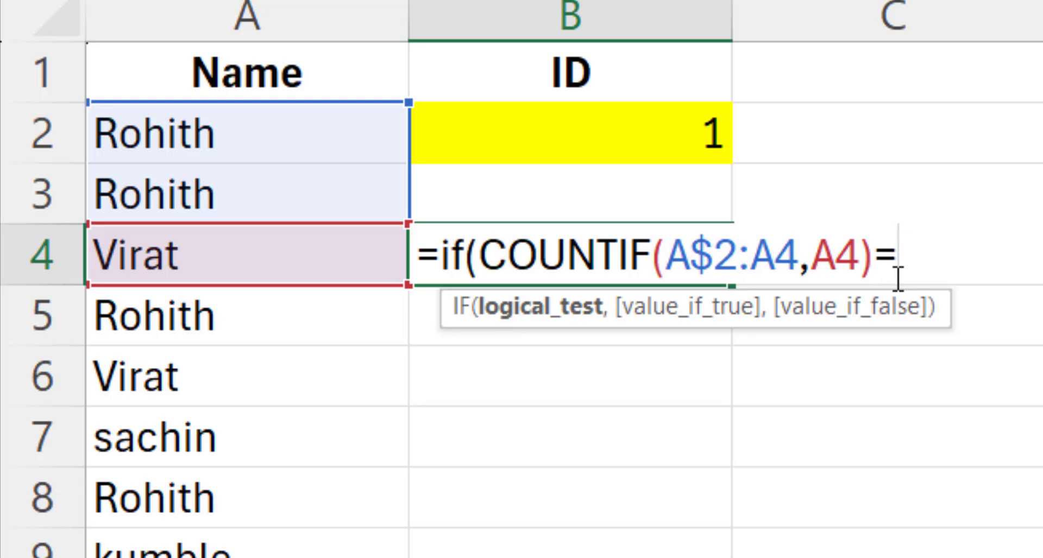
text(1,)
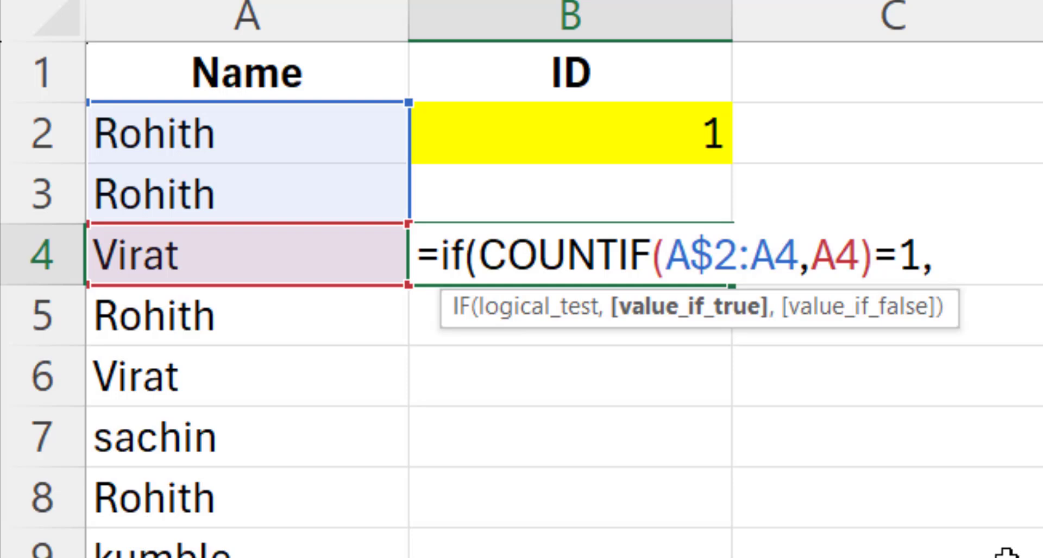
text("new",)
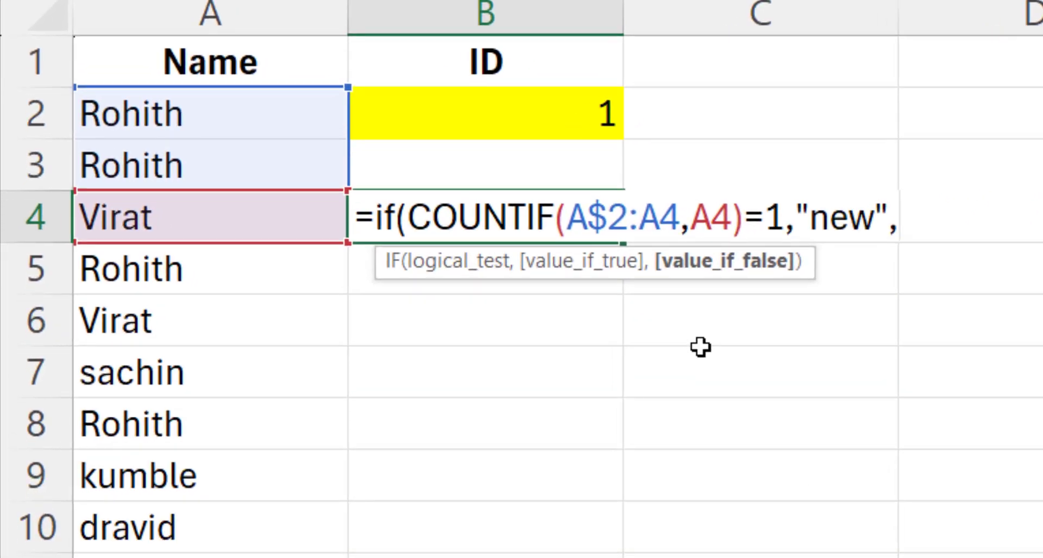
text("old)
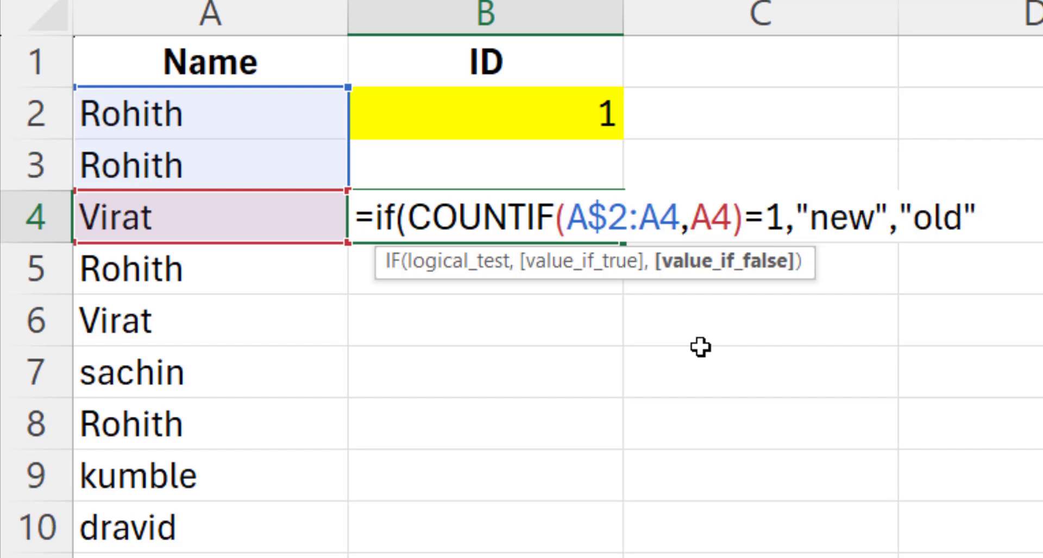
text("))
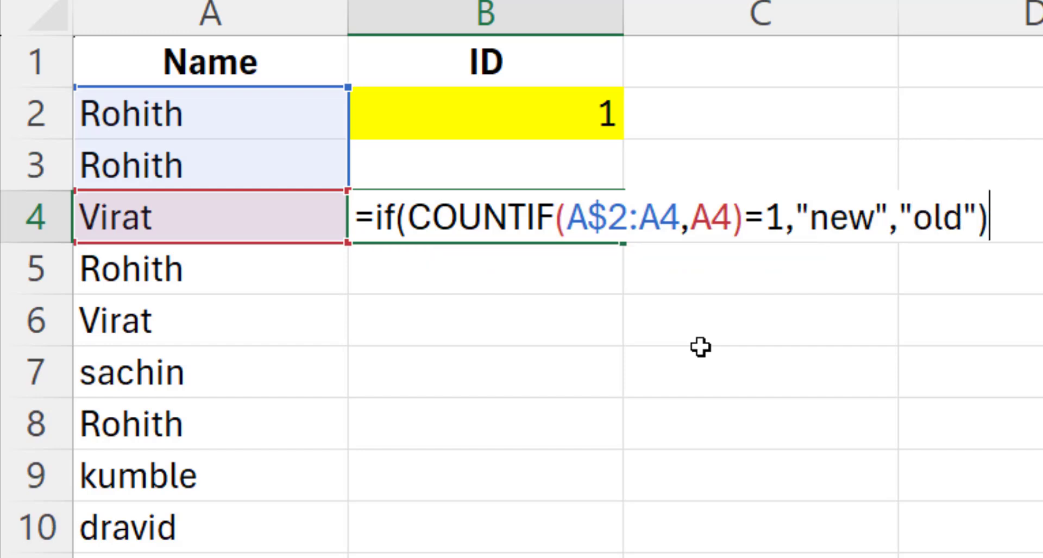
key(Return)
click(478, 228)
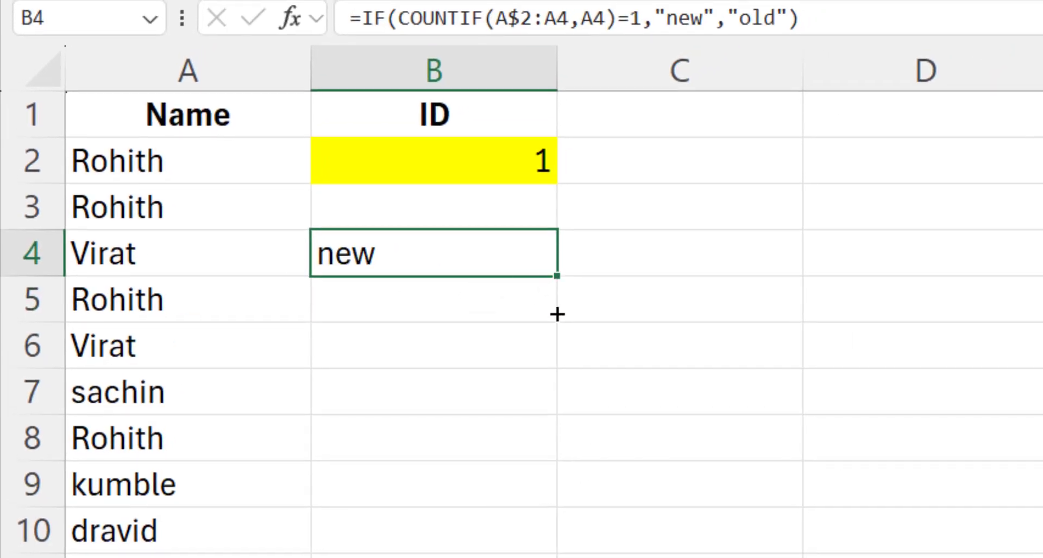
drag(556, 314, 557, 555)
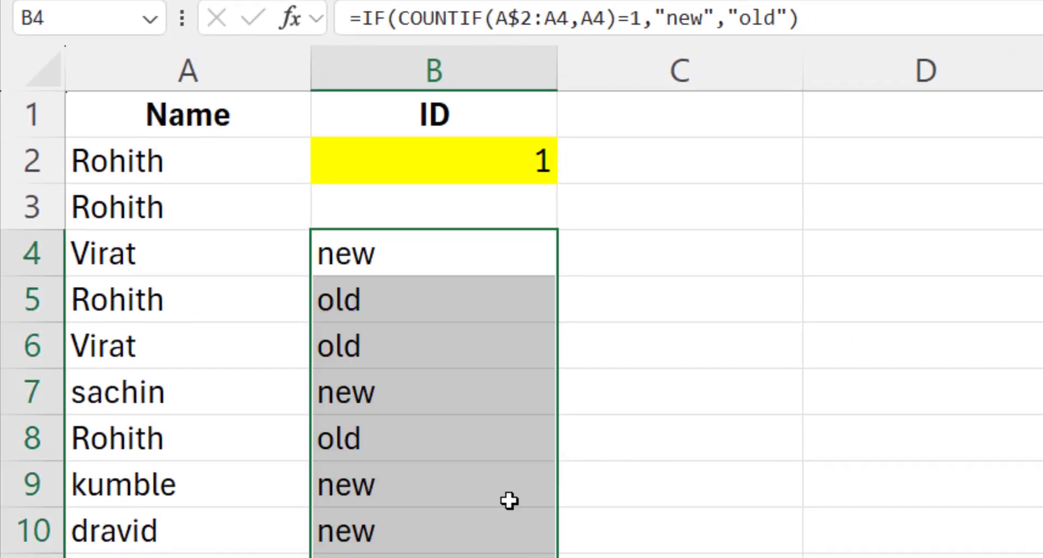
click(381, 310)
click(369, 347)
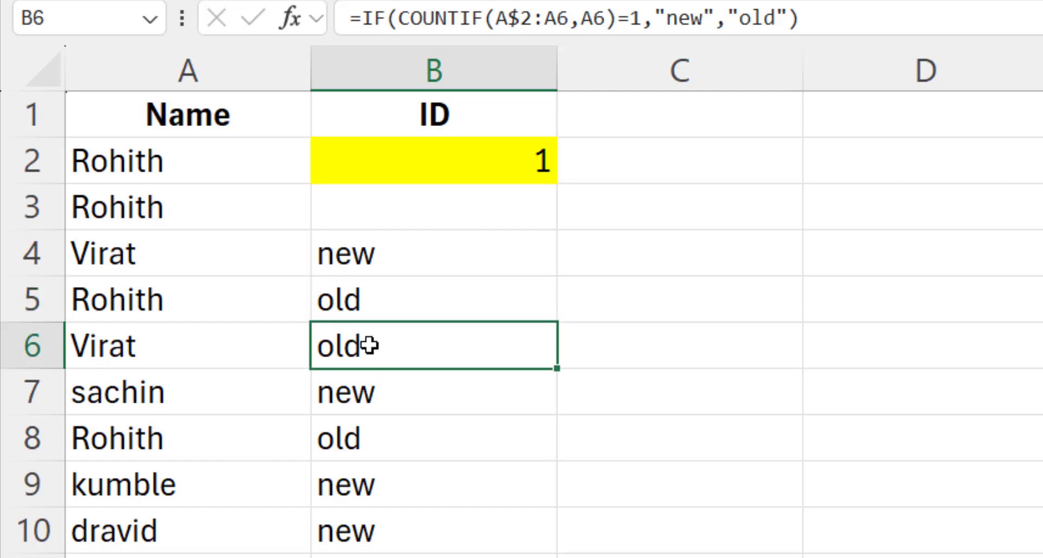
click(173, 355)
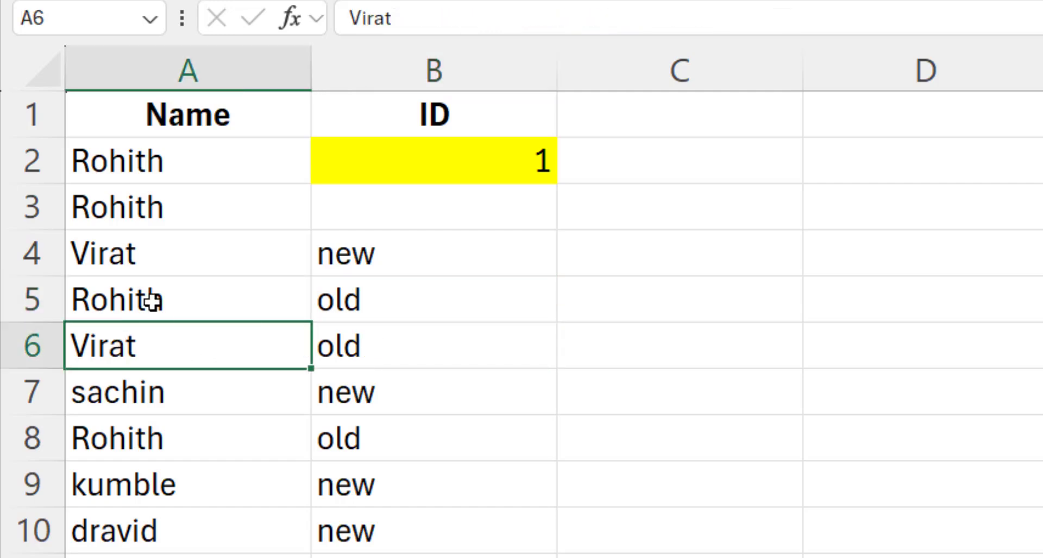
click(255, 393)
click(318, 406)
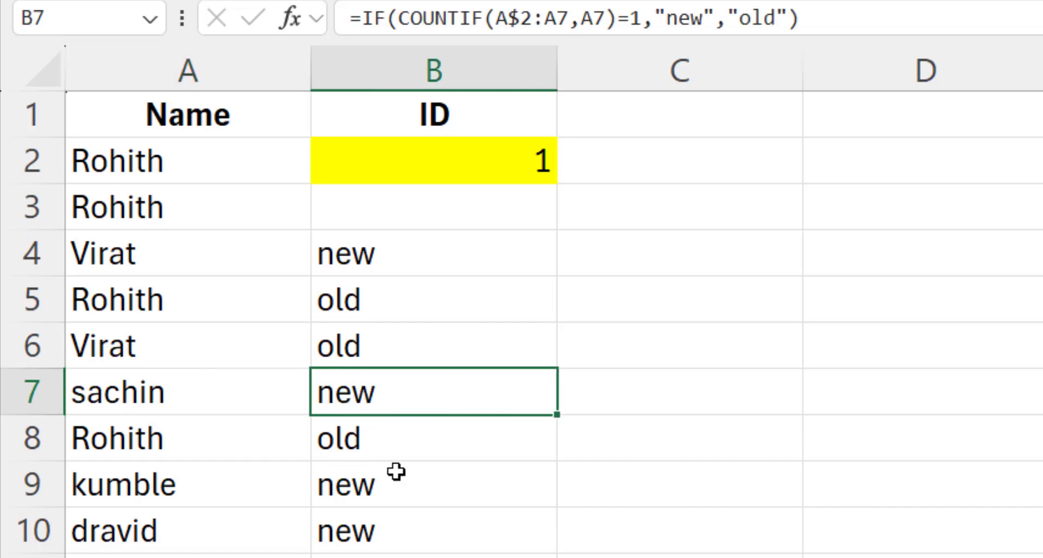
click(391, 495)
click(392, 547)
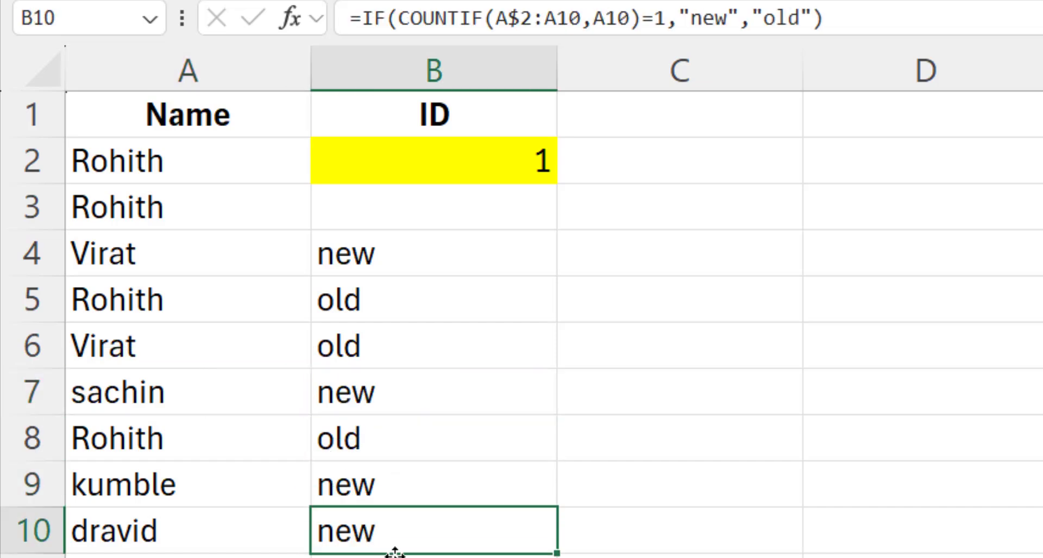
drag(392, 556, 392, 557)
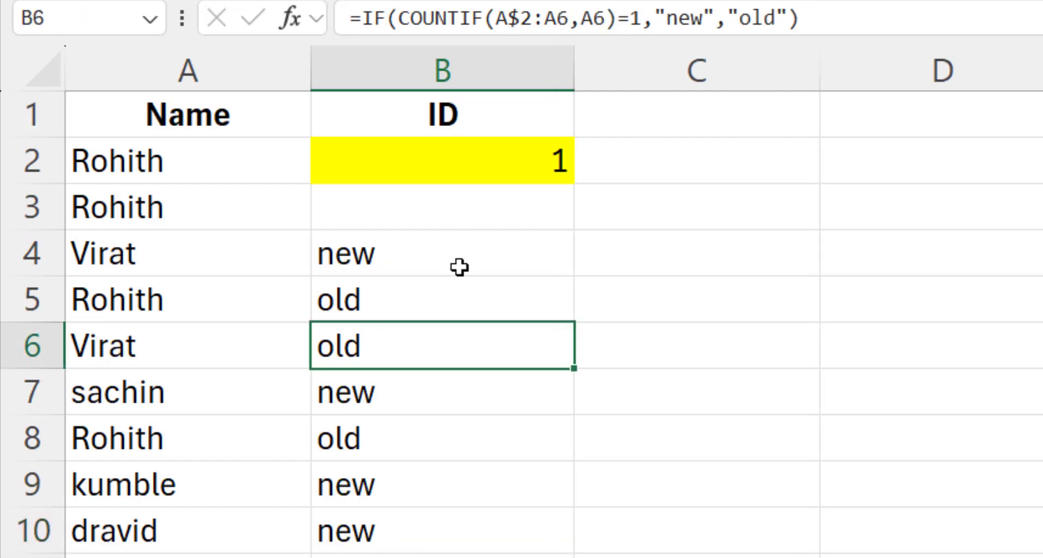
click(450, 259)
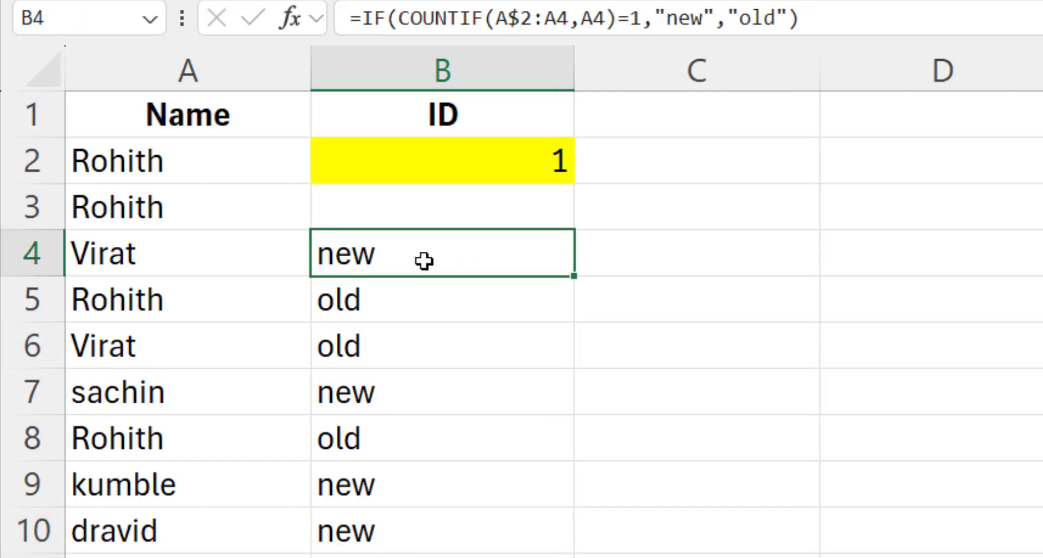
click(382, 298)
click(380, 263)
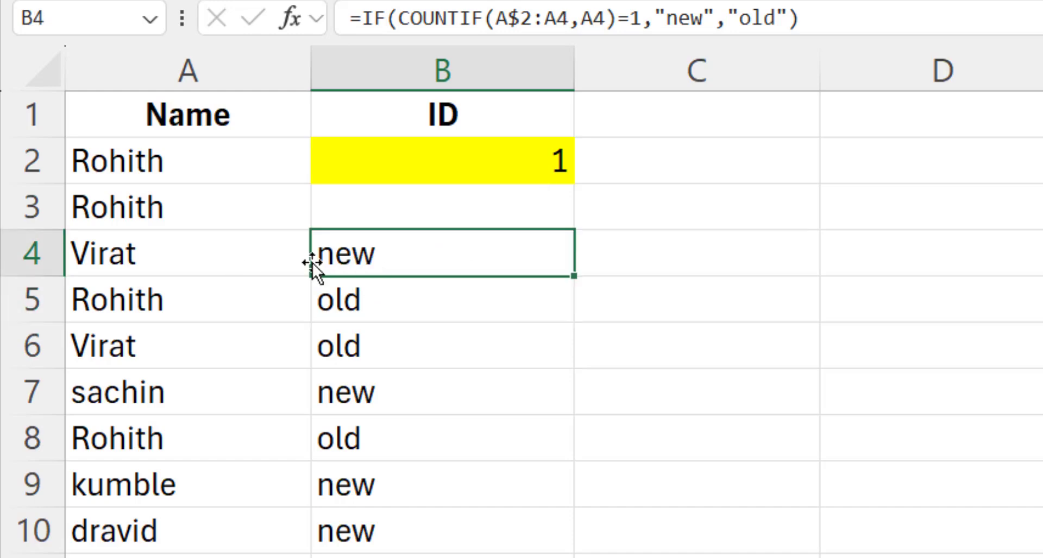
click(451, 172)
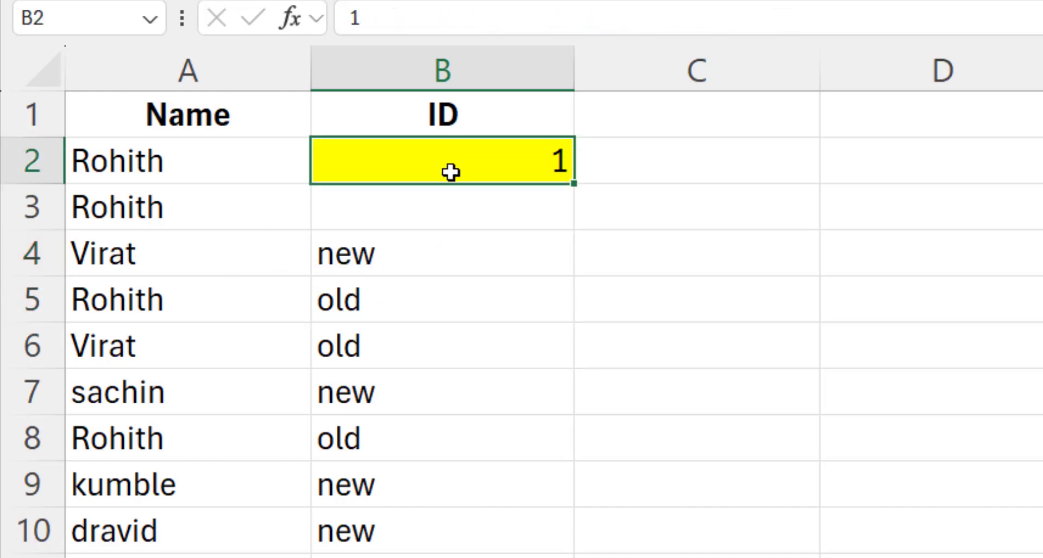
click(384, 258)
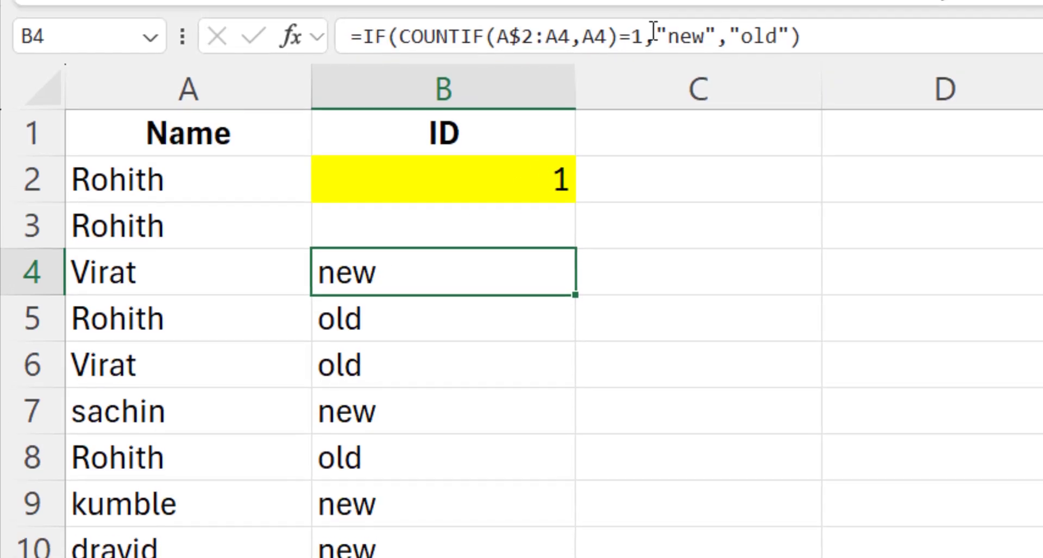
- Replace "new" in B4's formula with MAX(B$2:B3)+1 so Virat gets ID 2
drag(655, 20, 723, 20)
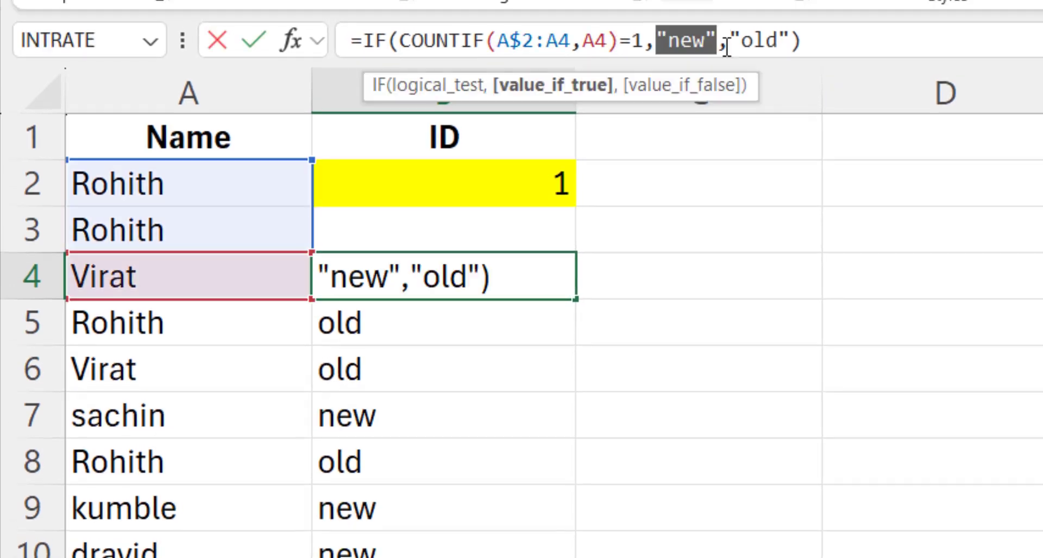
text(x)
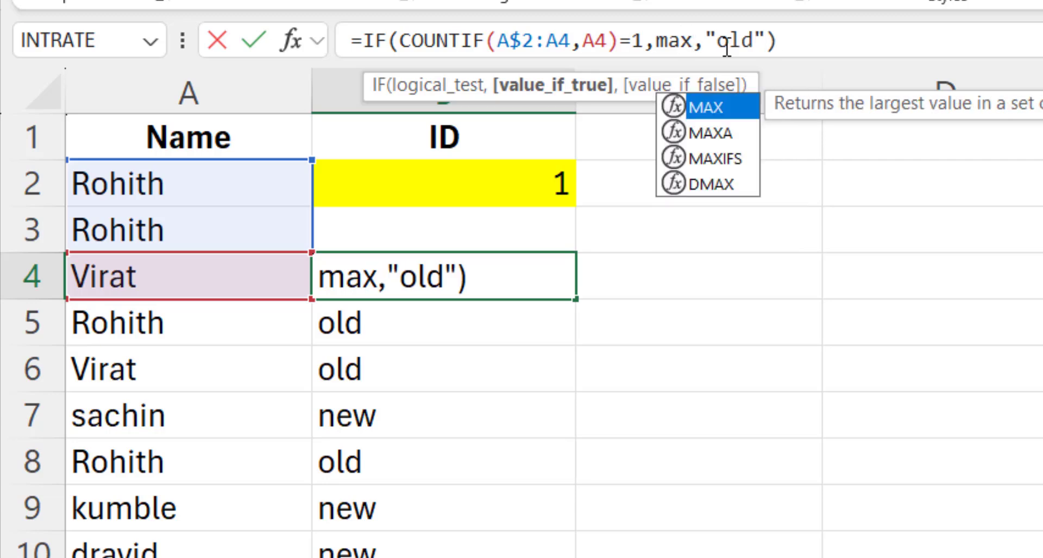
text(()
drag(413, 185, 407, 252)
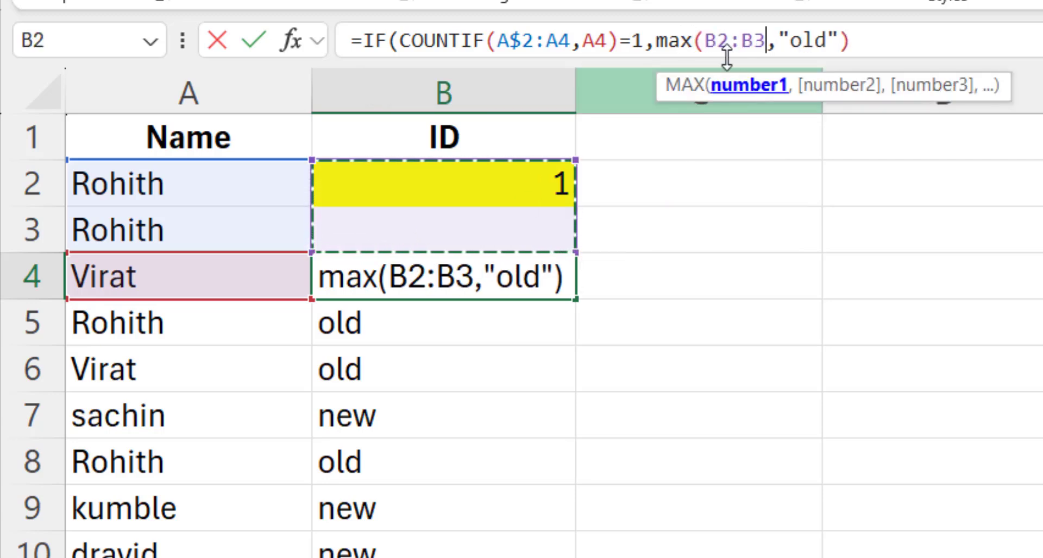
click(718, 36)
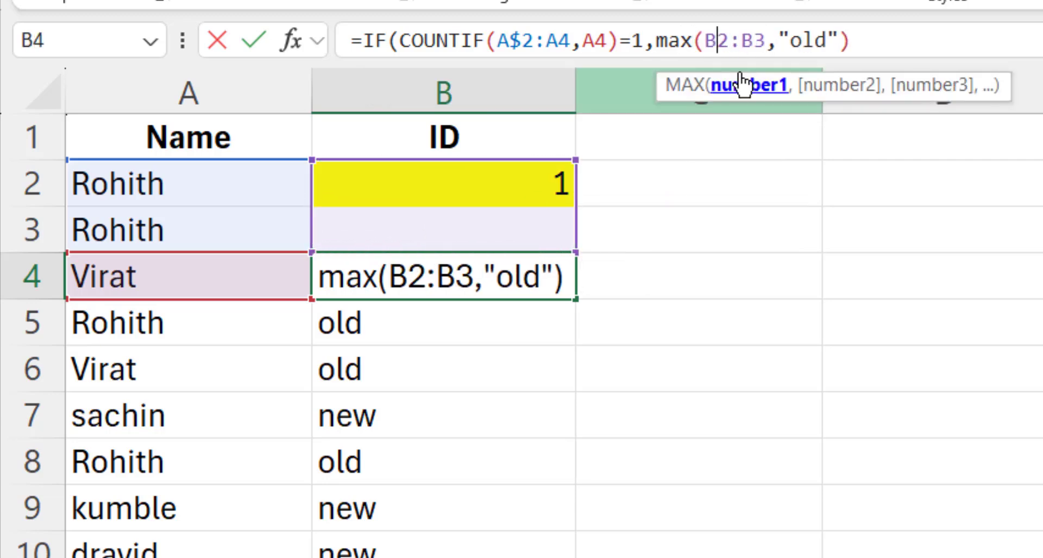
text($)
click(788, 52)
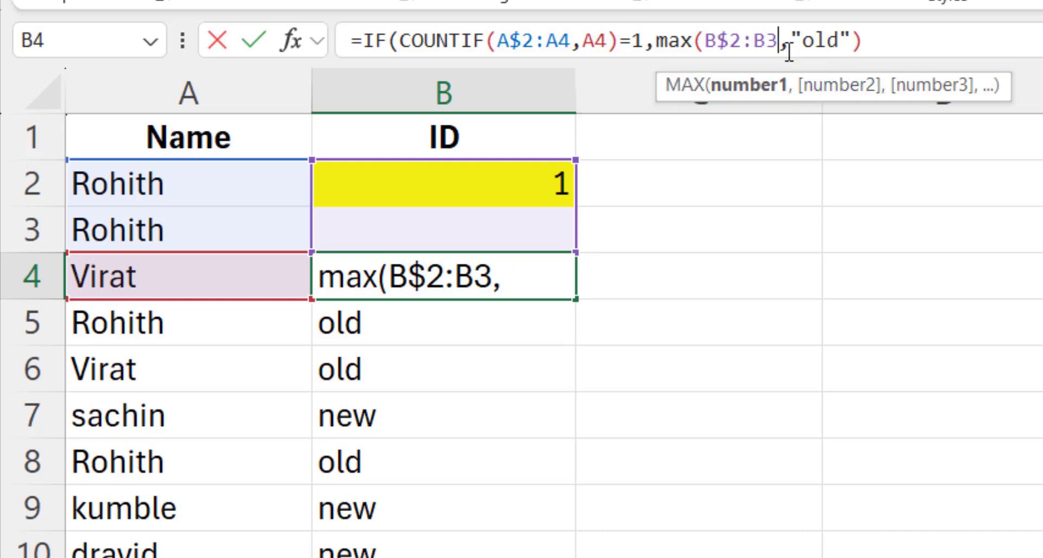
text()+1)
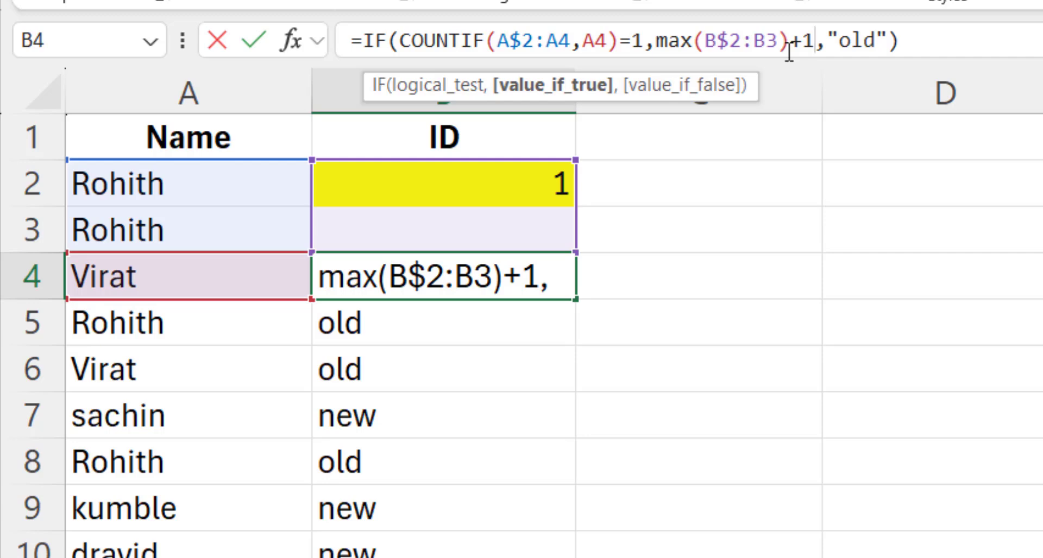
key(Return)
- Fill B4's formula down column B, giving sachin 3, kumble 4 and dravid 5
click(539, 283)
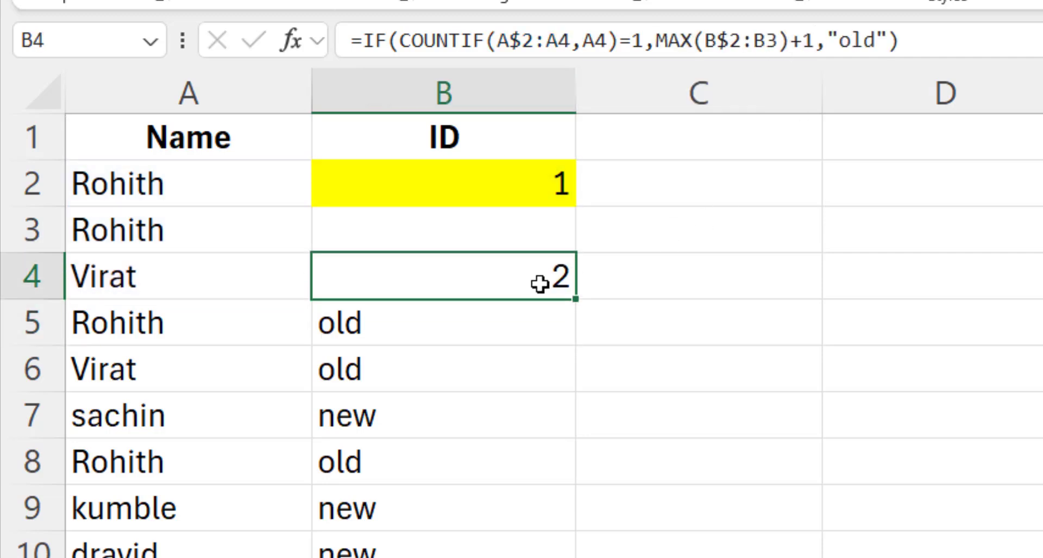
drag(575, 299, 574, 554)
click(535, 427)
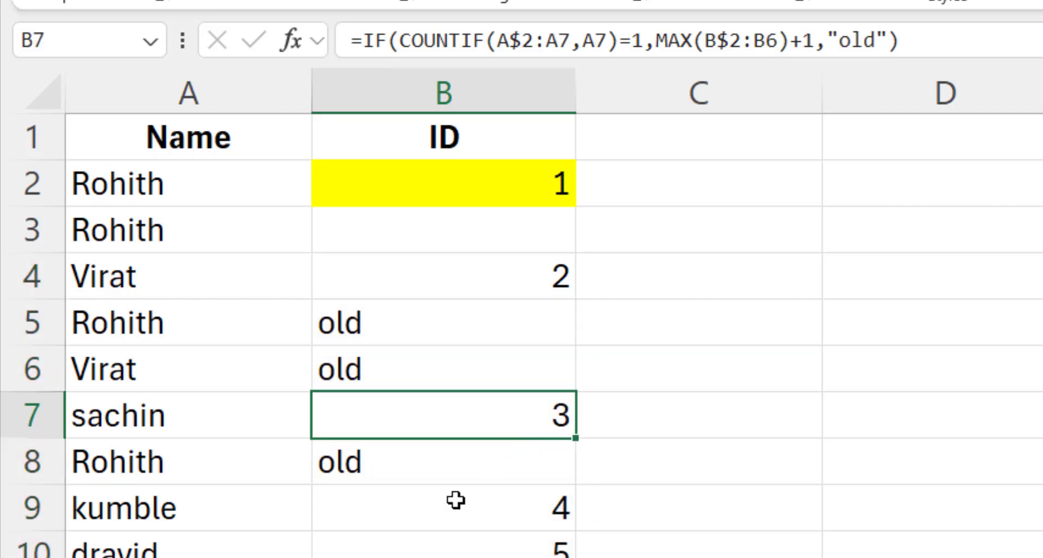
click(502, 516)
click(467, 554)
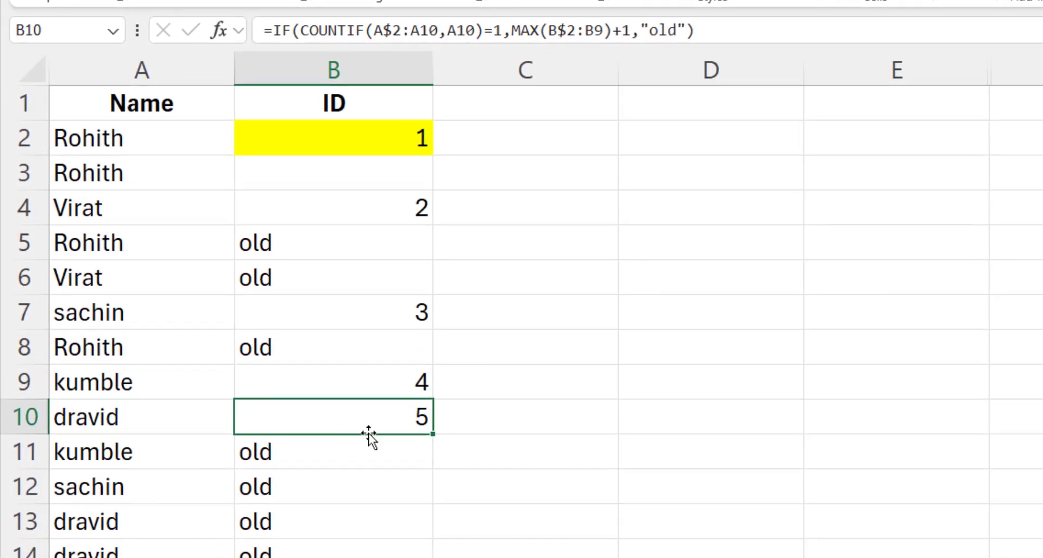
click(266, 550)
drag(326, 516, 321, 545)
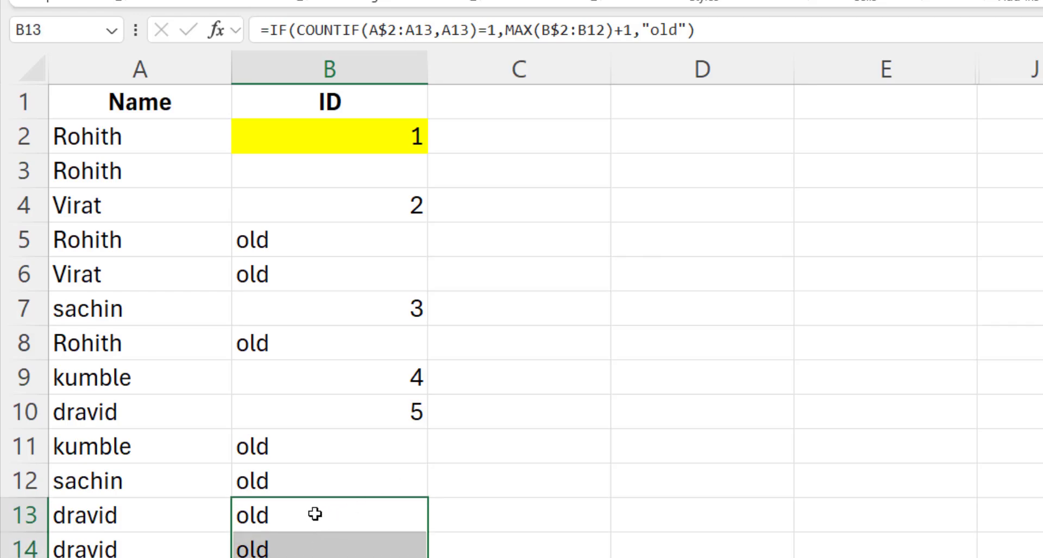
- Compare the formulas in B4 through B8, ending on B5 to rework it
click(373, 245)
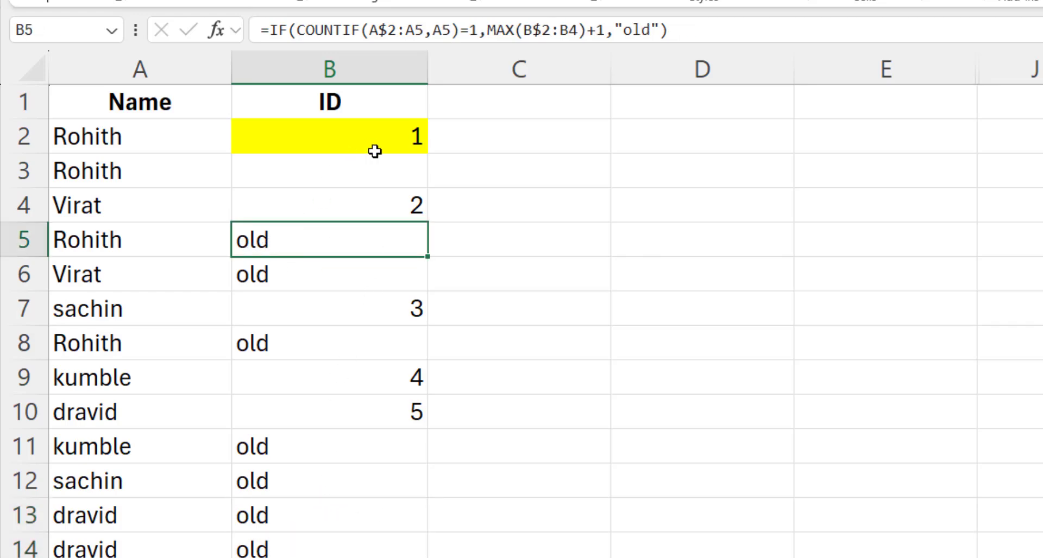
click(336, 311)
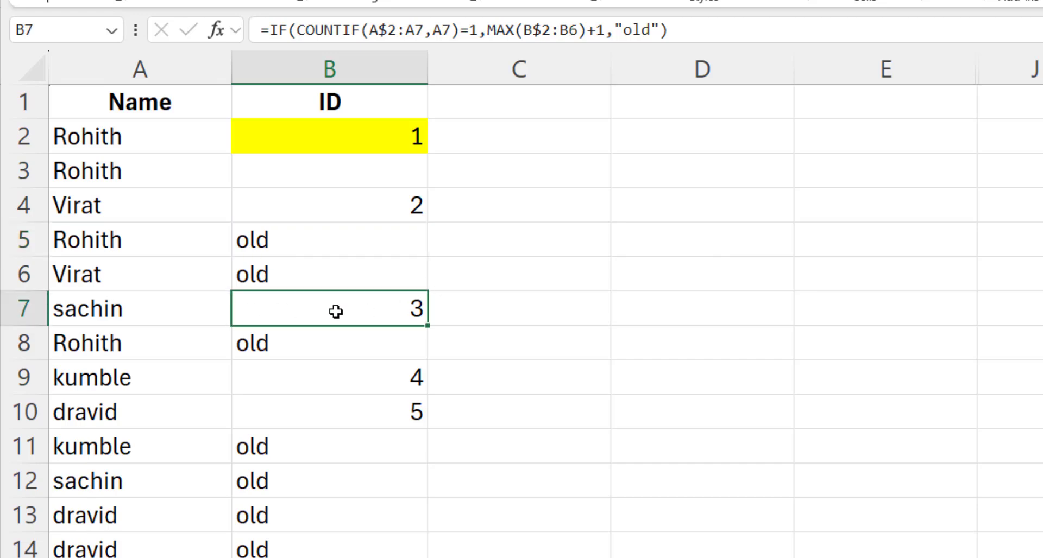
click(277, 351)
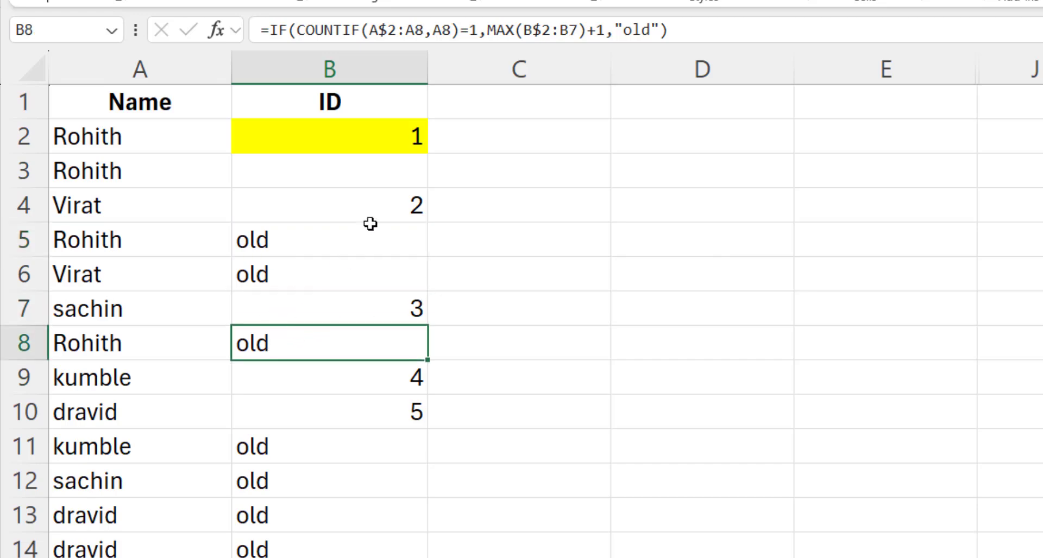
click(317, 273)
click(374, 214)
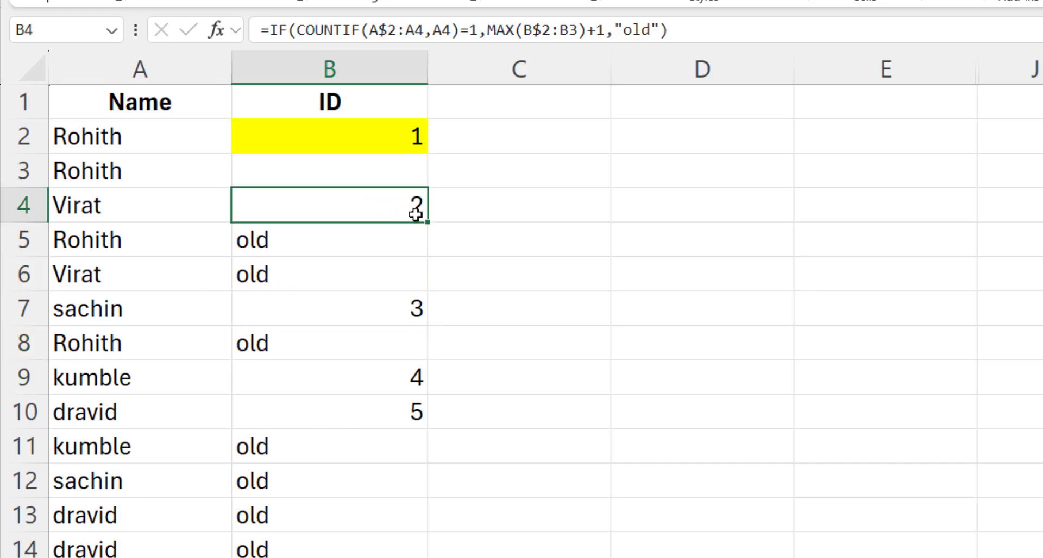
click(326, 278)
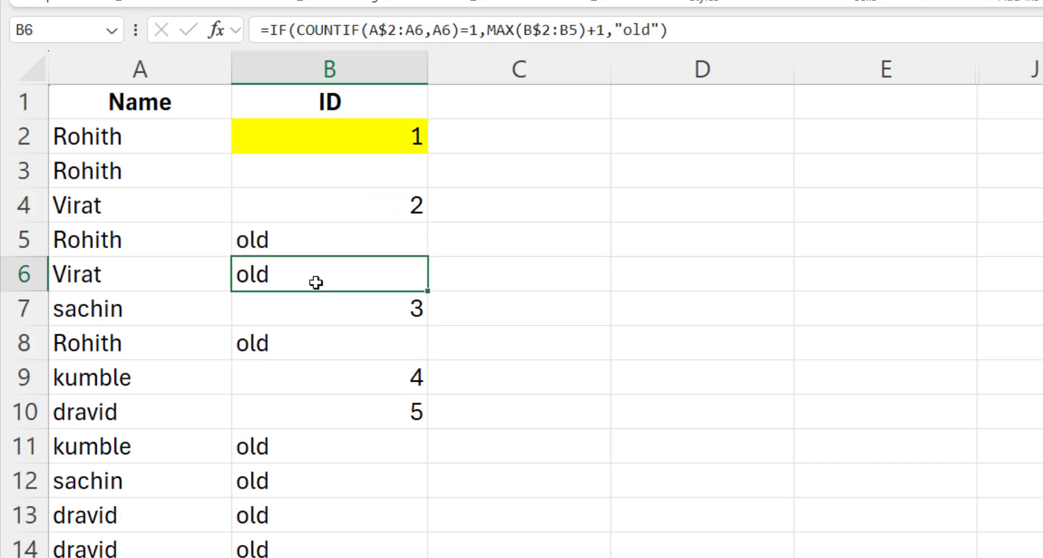
click(326, 243)
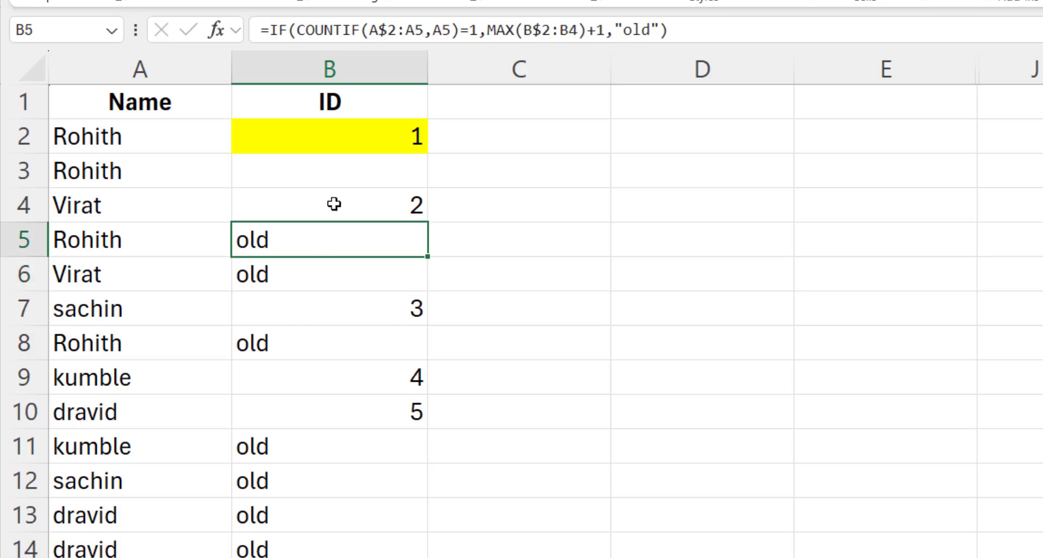
click(336, 205)
click(300, 244)
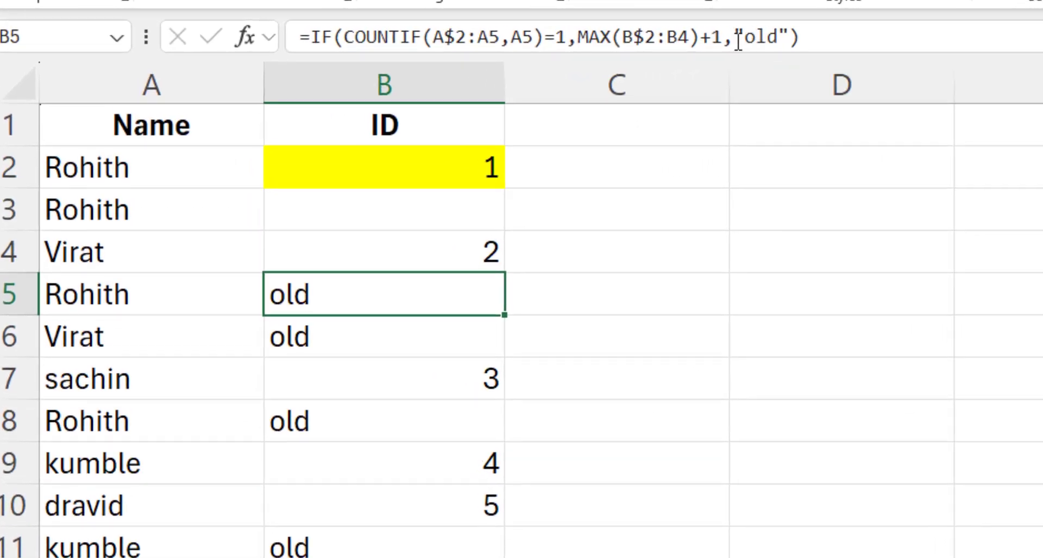
- Replace "old" in B5's formula with VLOOKUP(A5,A$2:B4,2,FALSE) for exact-match ID lookup
drag(739, 41, 791, 37)
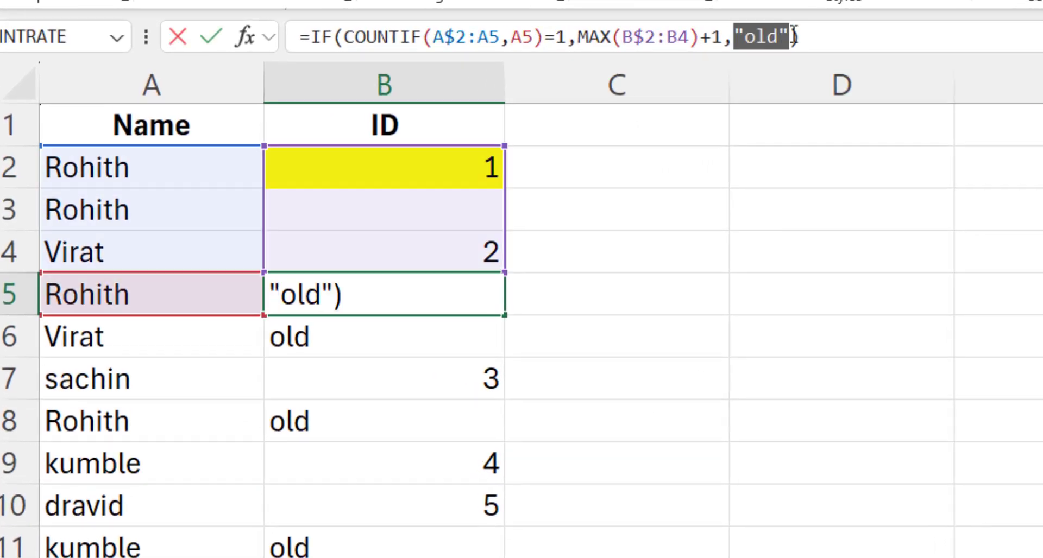
text(vlo)
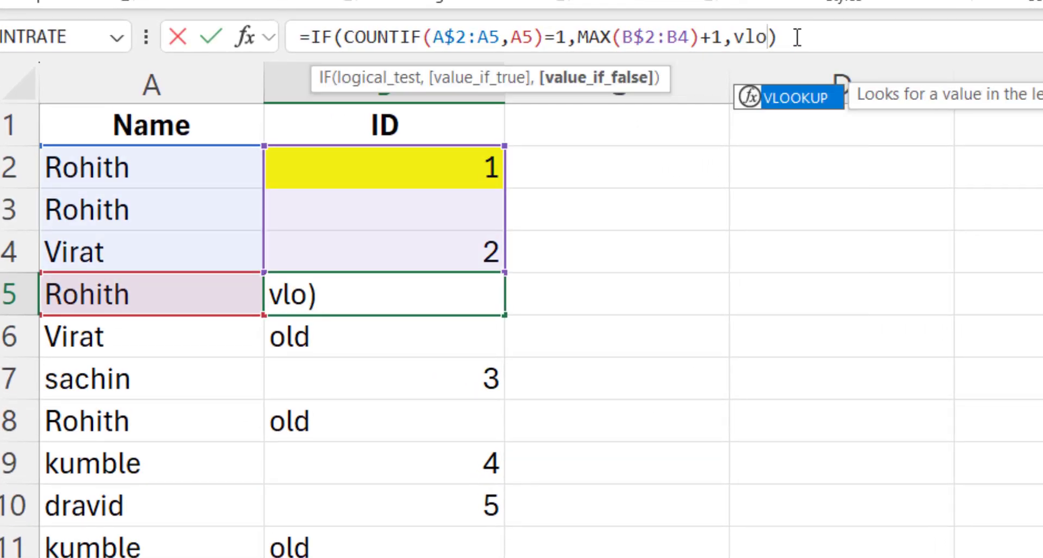
key(Tab)
click(148, 298)
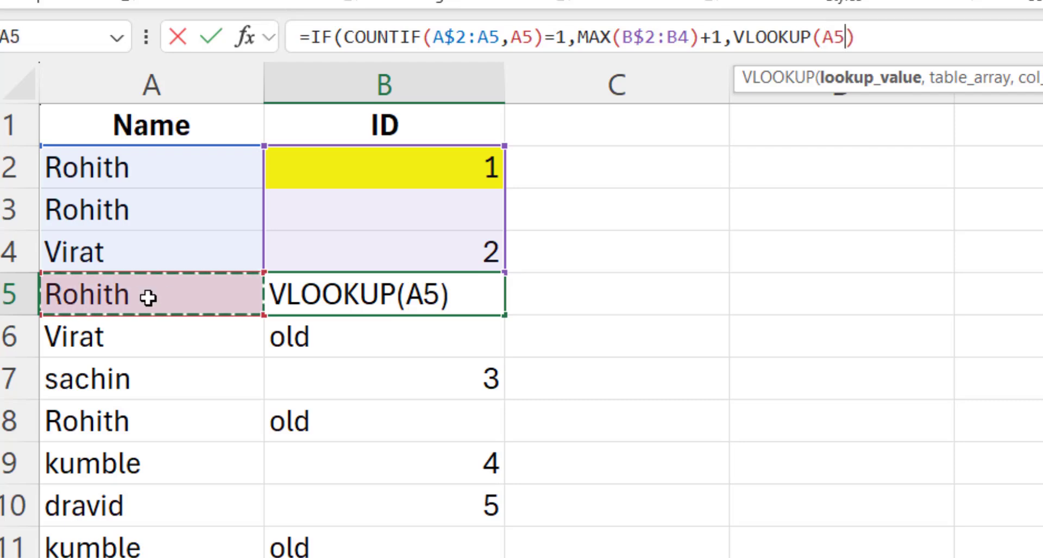
text(,)
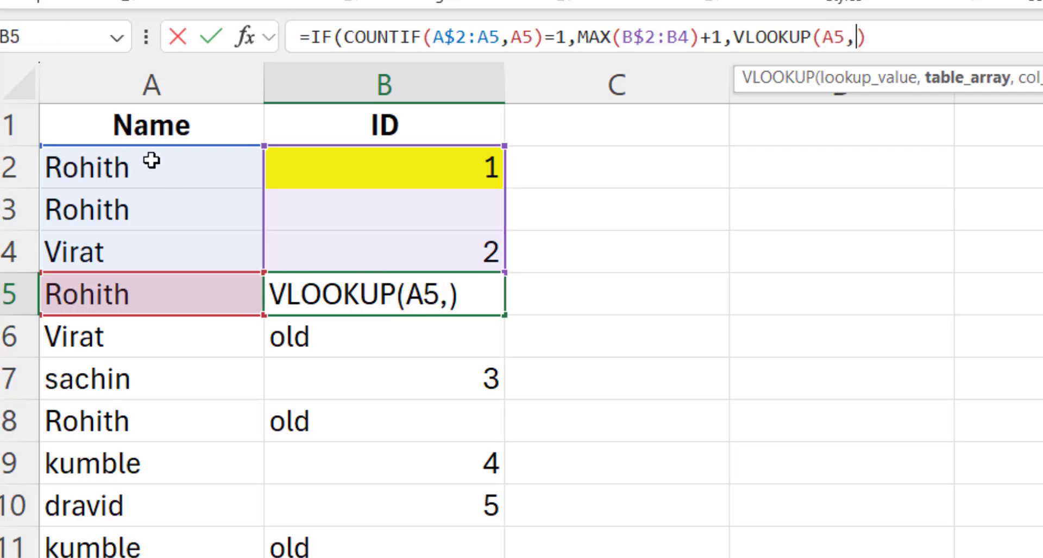
drag(151, 164, 451, 251)
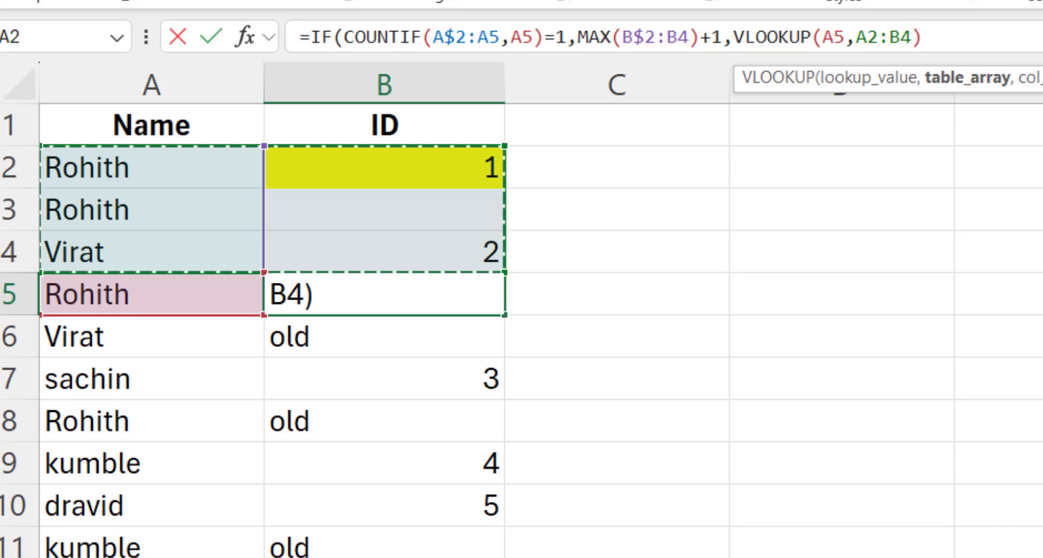
click(869, 36)
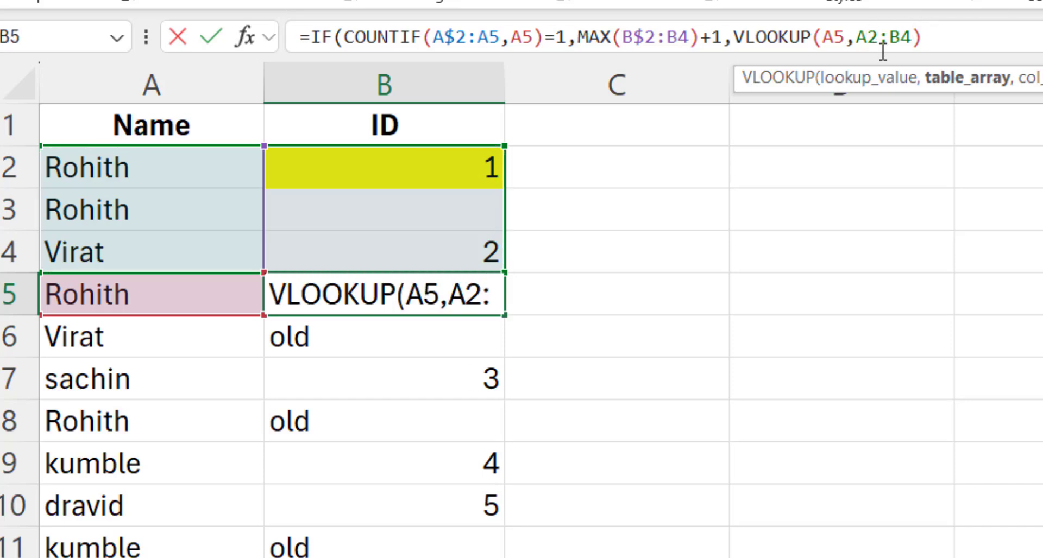
text($2:B4)
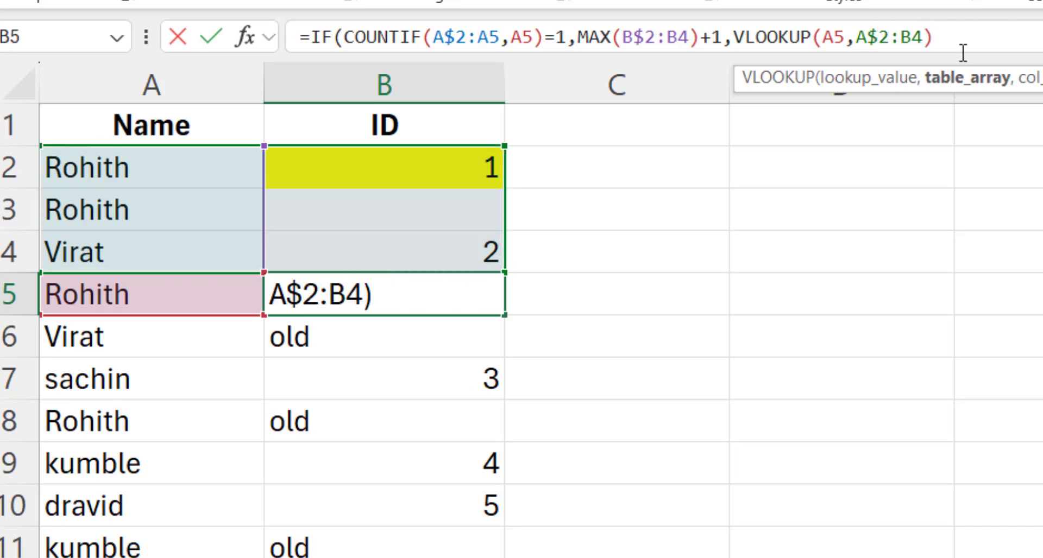
text(,)
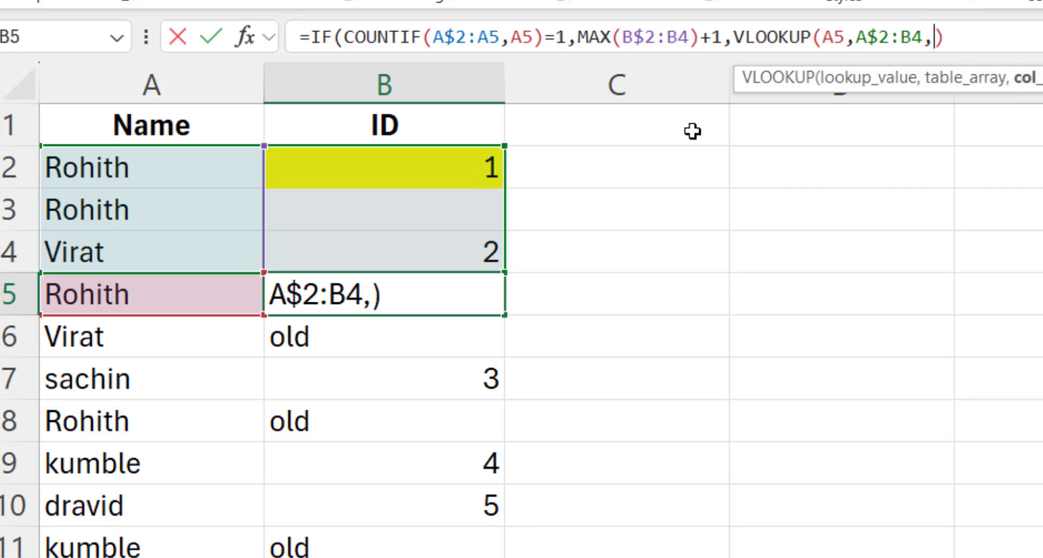
text(2,)
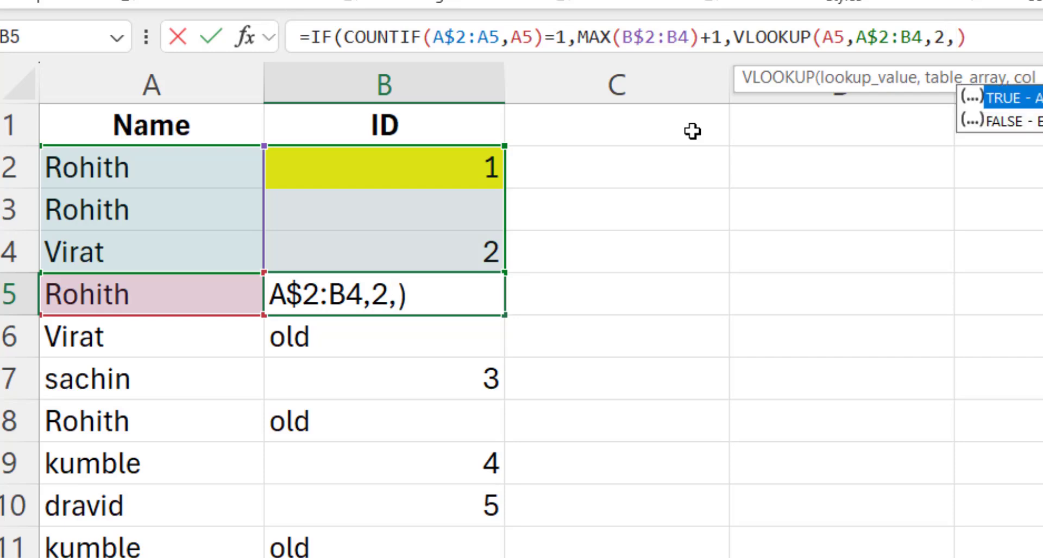
double_click(1027, 119)
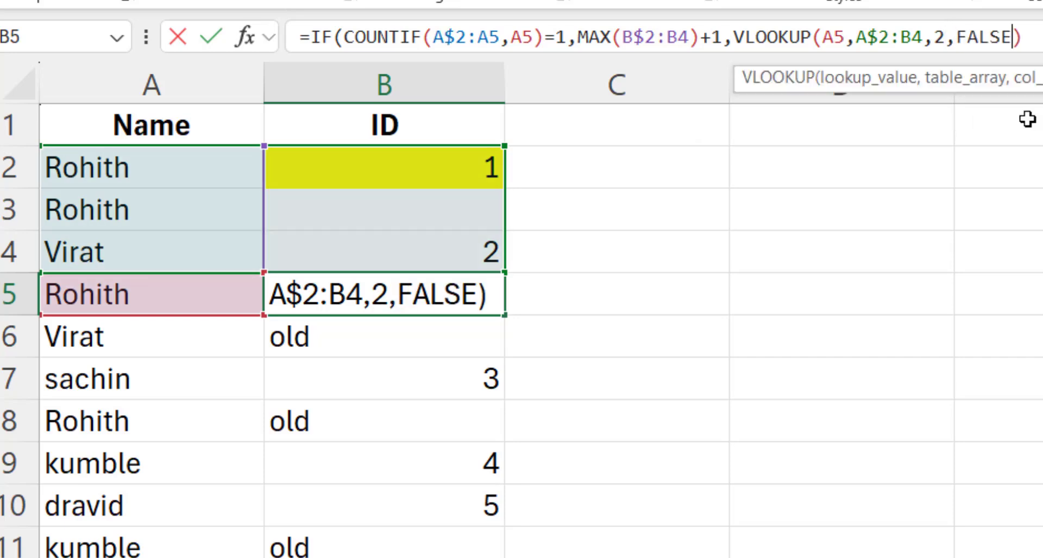
text()))
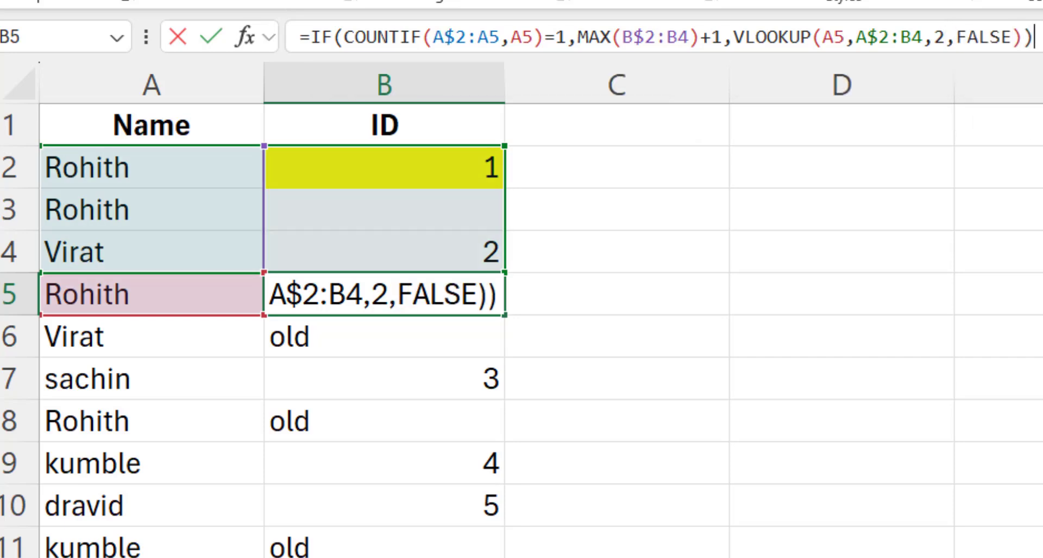
- Commit B5's lookup formula and compare it with B2 and the older formula in B6
key(Return)
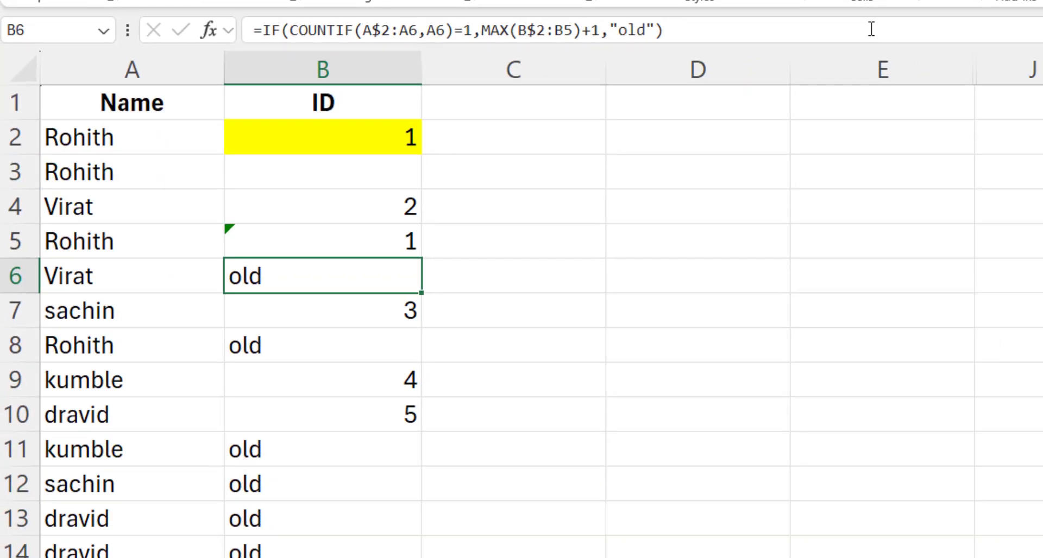
click(462, 304)
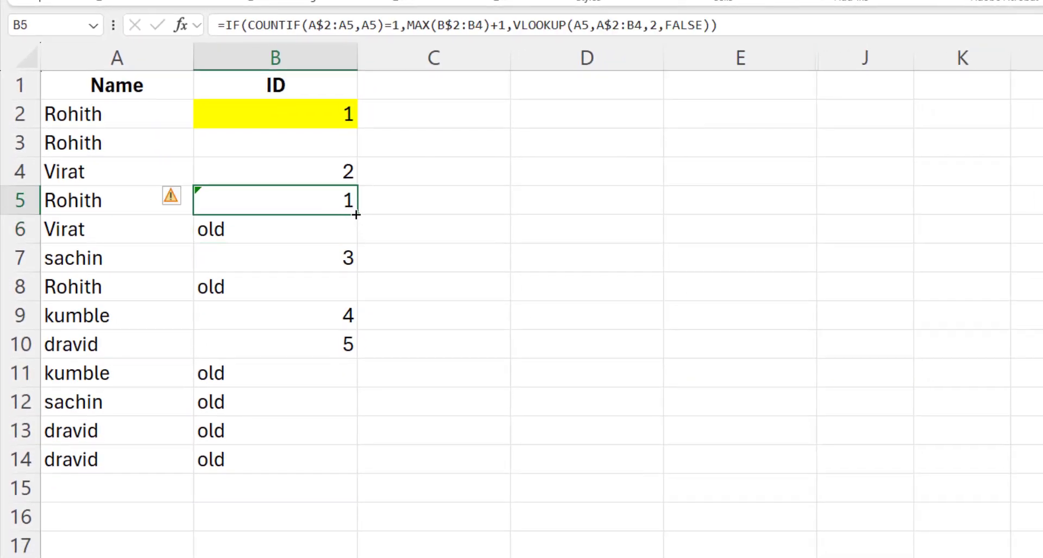
click(205, 218)
click(200, 204)
click(303, 118)
click(254, 225)
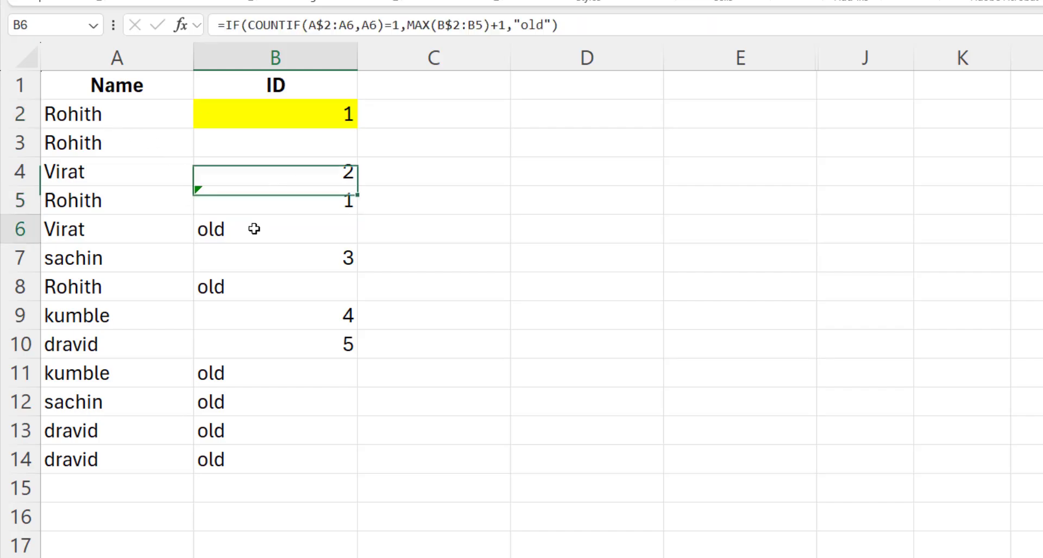
click(265, 198)
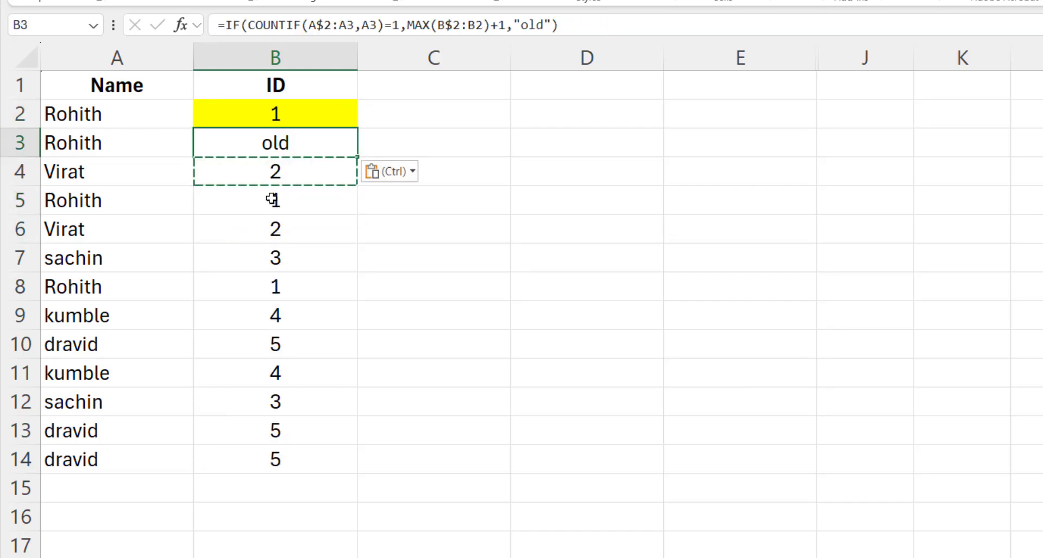
- Copy B5's lookup formula into B3:B14 so every repeat shows its original ID
click(310, 211)
key(ctrl+c)
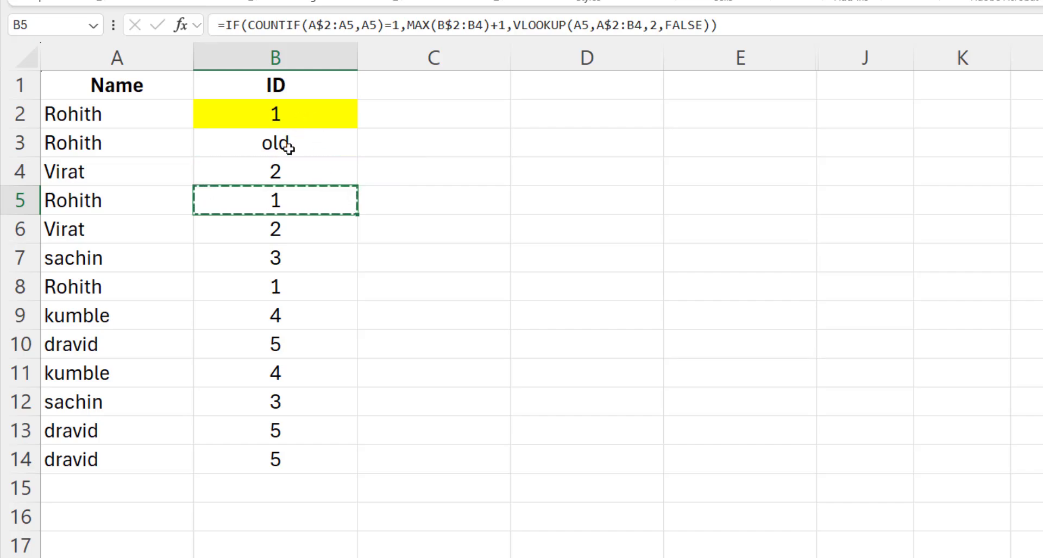
drag(284, 144, 304, 454)
key(ctrl+v)
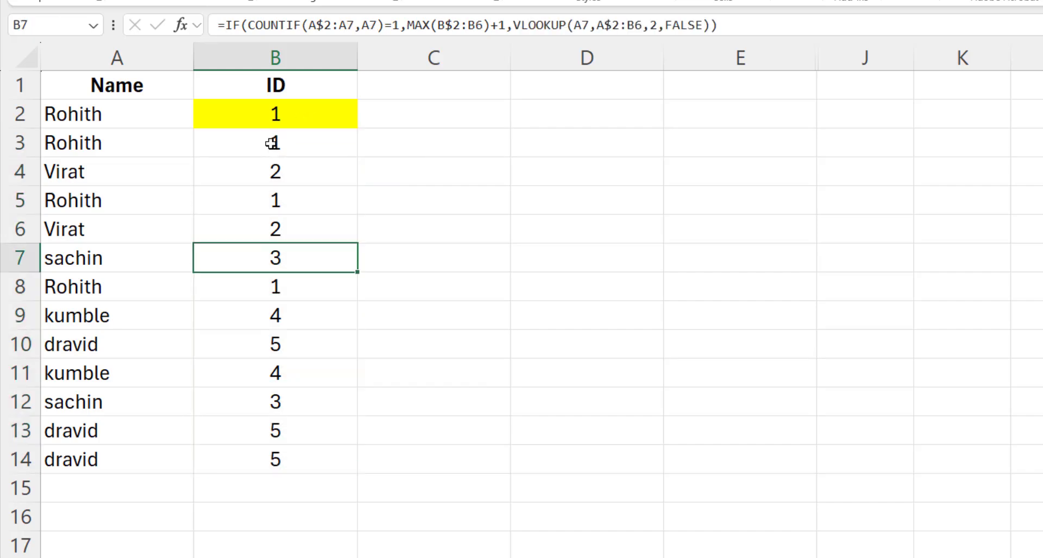
click(271, 142)
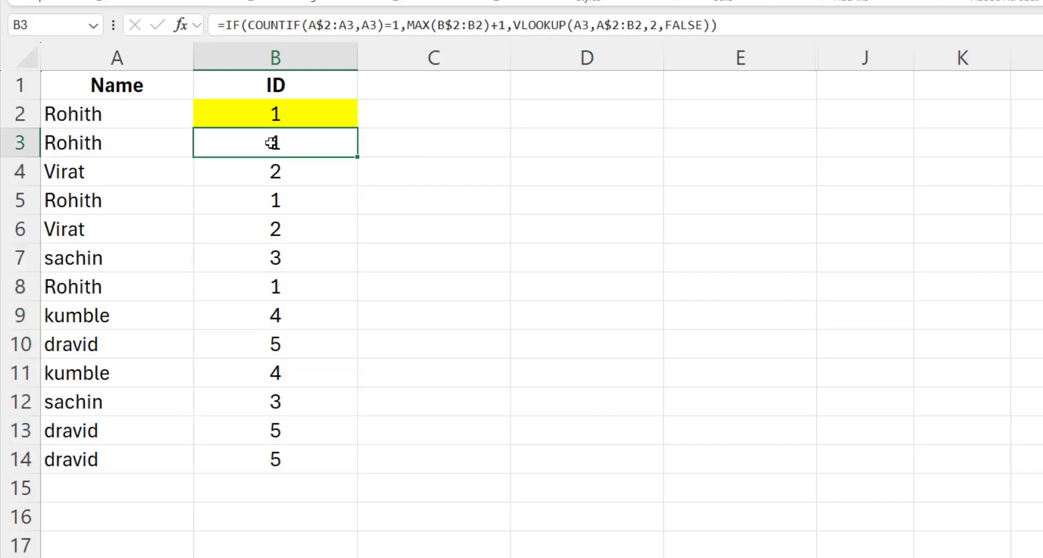
- Compare Rohith's IDs in B3, B5, B8 and Virat's IDs in B4 and B6
click(297, 201)
click(282, 146)
ctrl+click(293, 198)
ctrl+click(271, 287)
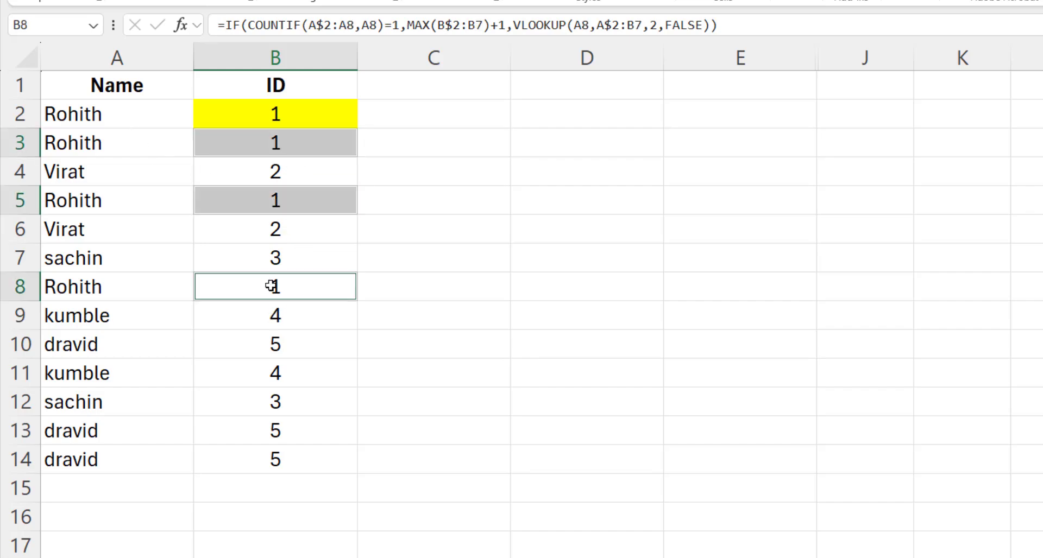
click(298, 174)
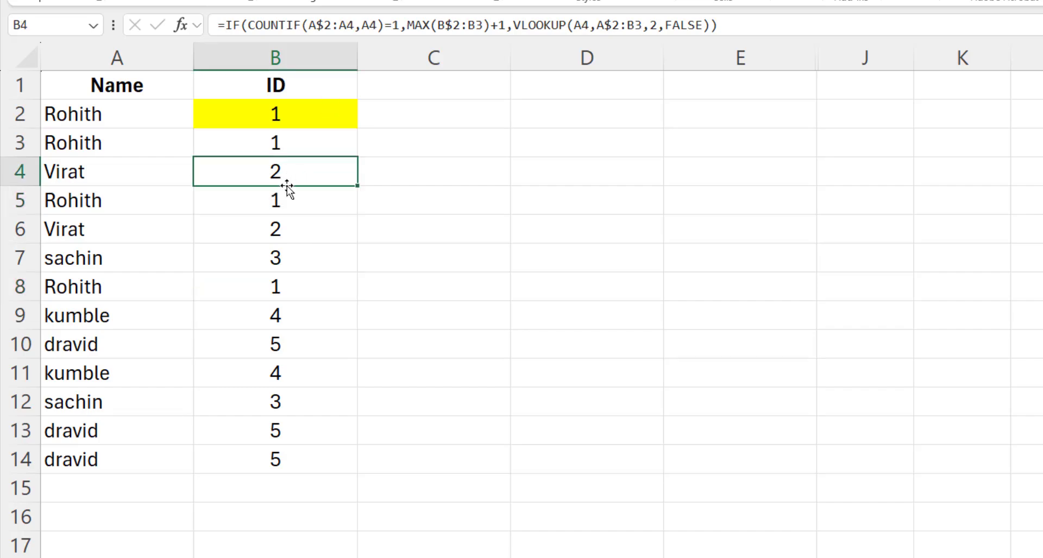
ctrl+click(293, 234)
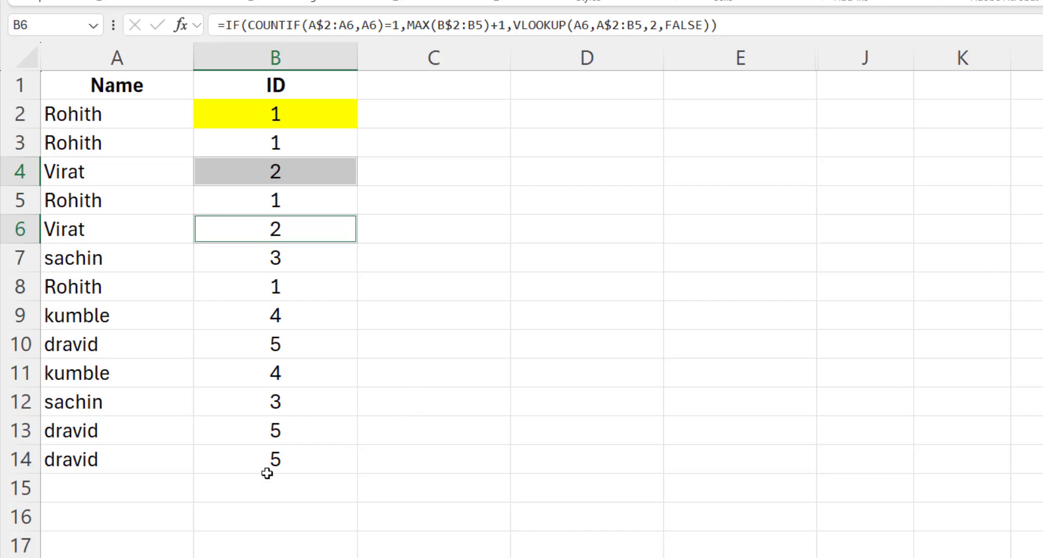
- Fill the ID formula from B14 down to row 19, yielding #N/A beside empty names
click(135, 485)
click(335, 454)
scroll(342, 429, down, 2)
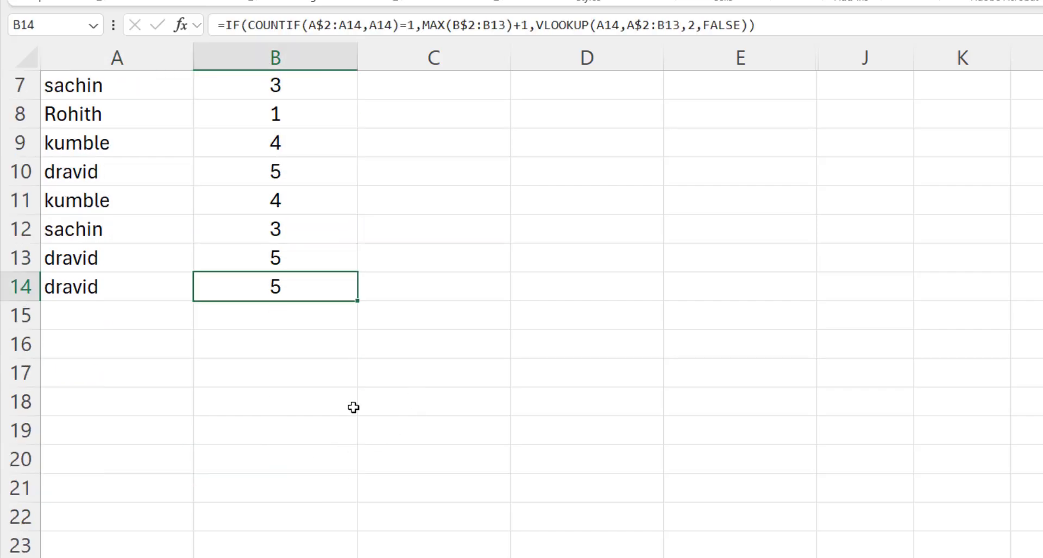
drag(359, 301, 356, 438)
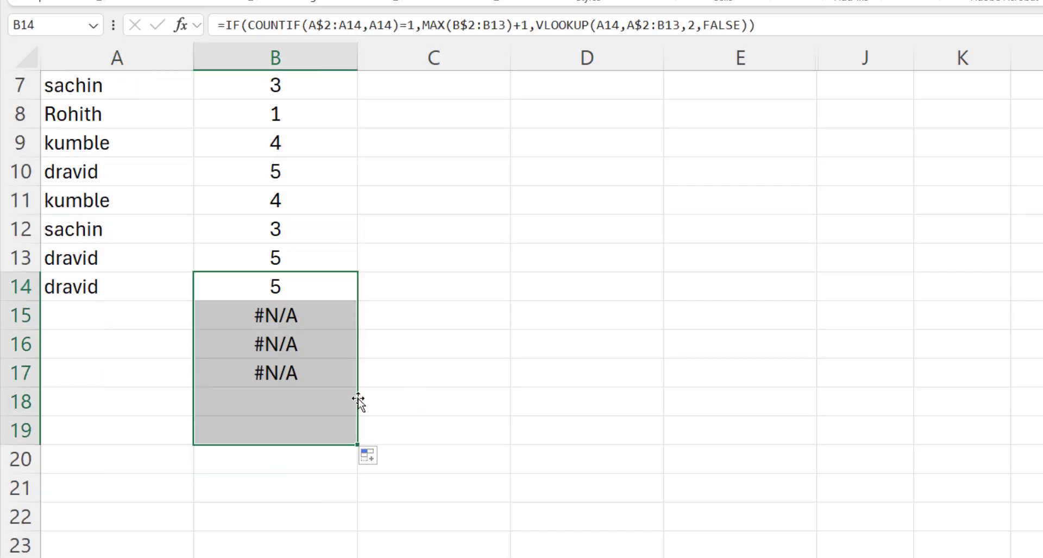
scroll(356, 396, up, 2)
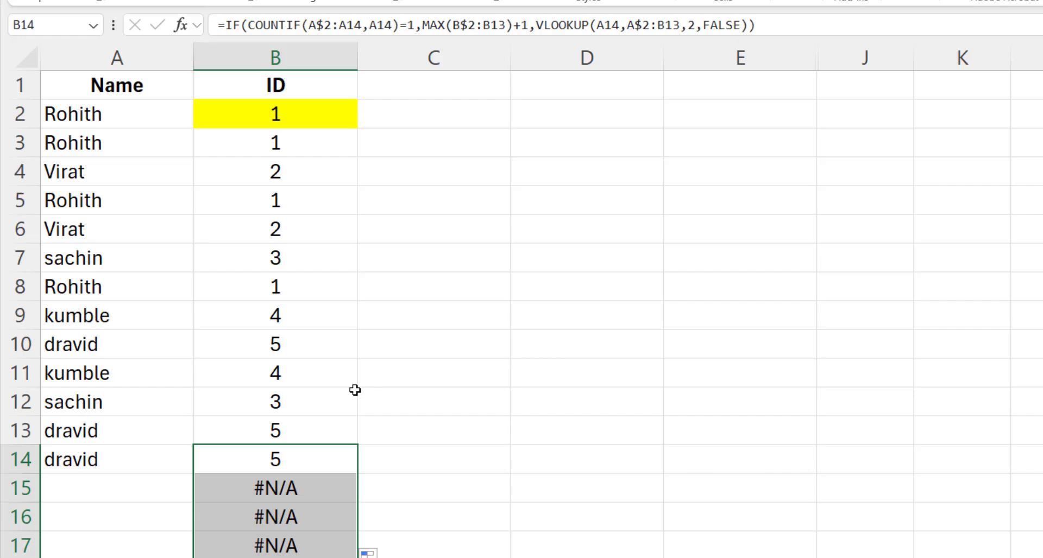
click(129, 488)
- Enter Virat in A15 and sachin in A16, replacing a mistaken dravid, using autocomplete suggestions
click(321, 487)
click(136, 478)
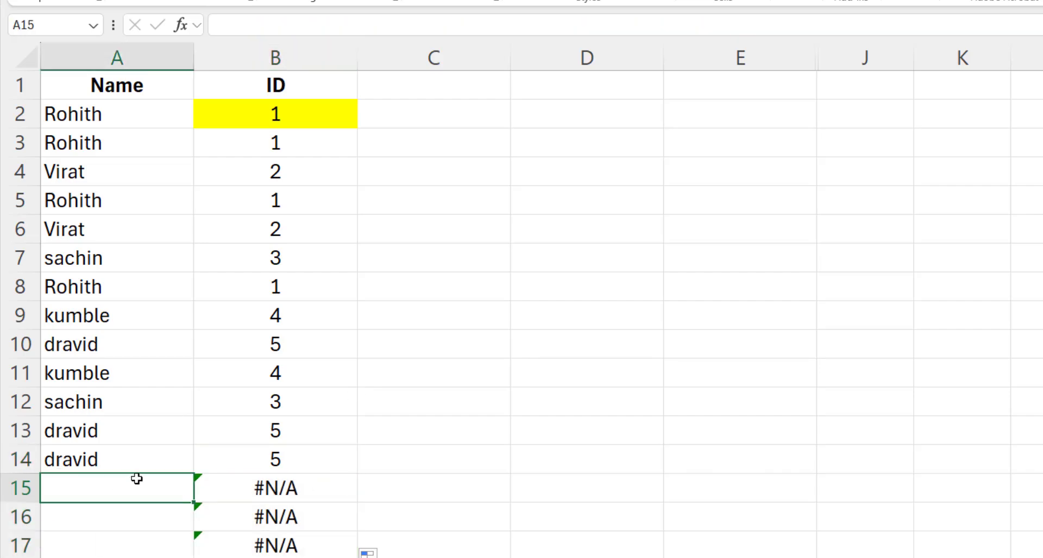
text(V)
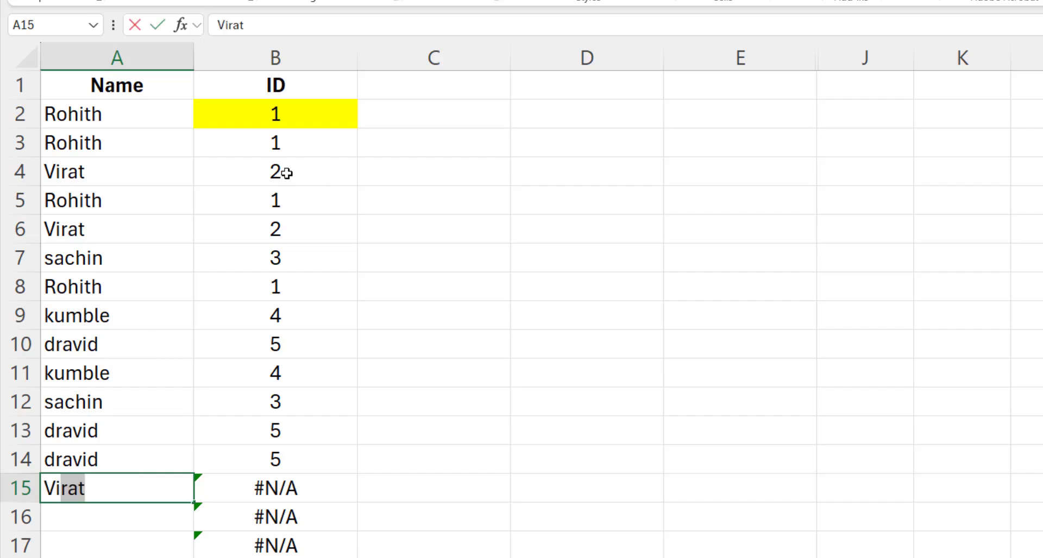
key(Return)
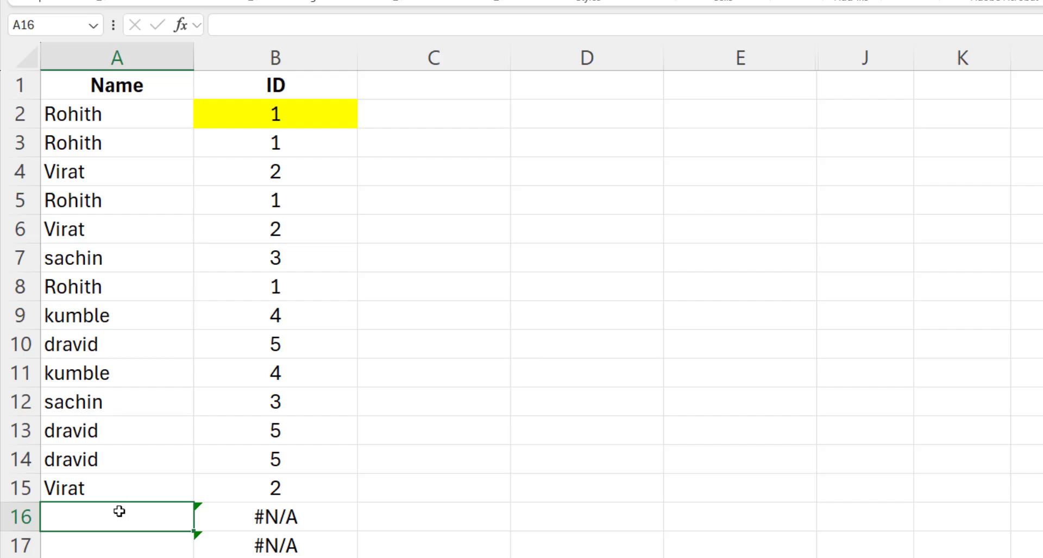
text(dra)
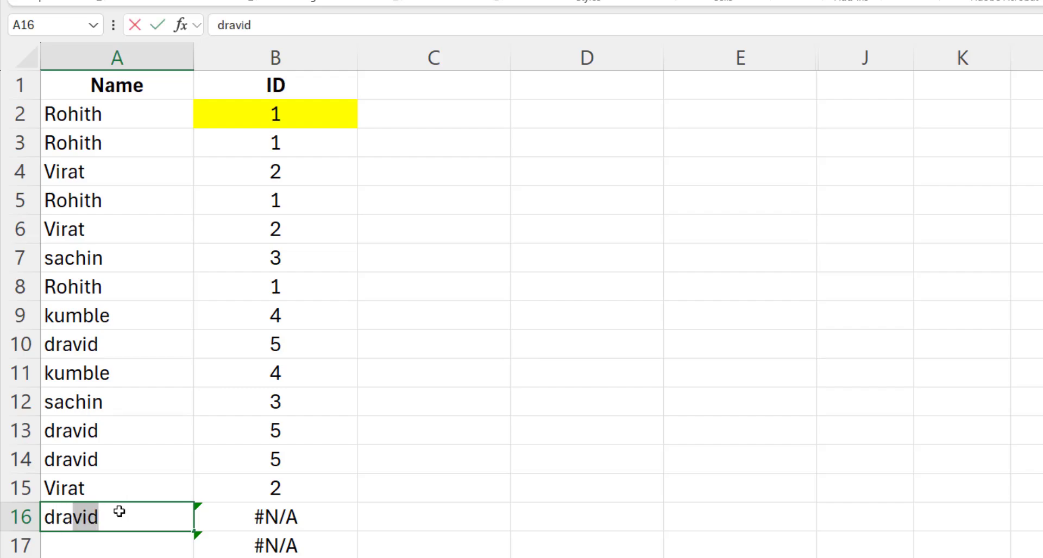
key(Return)
click(119, 512)
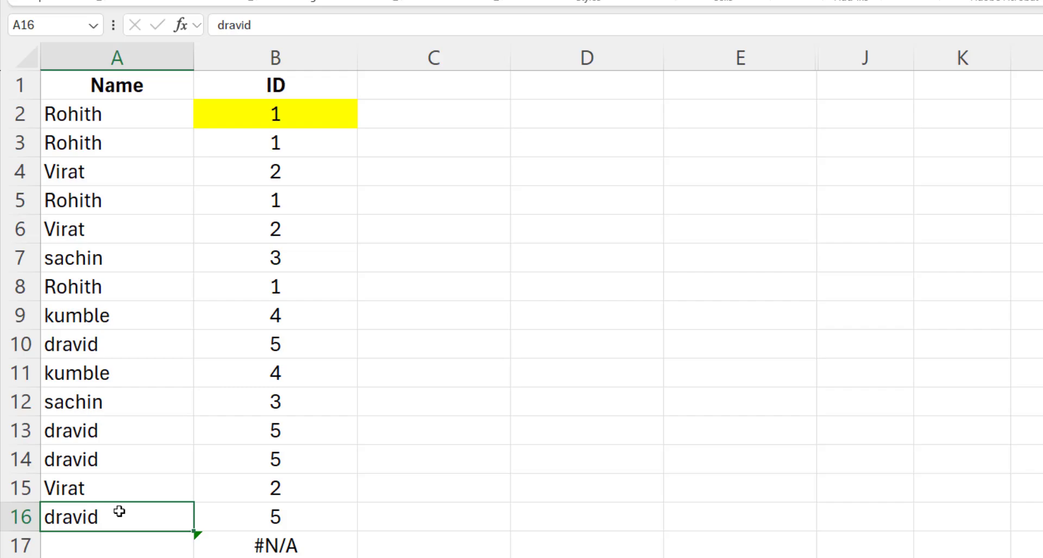
text(s)
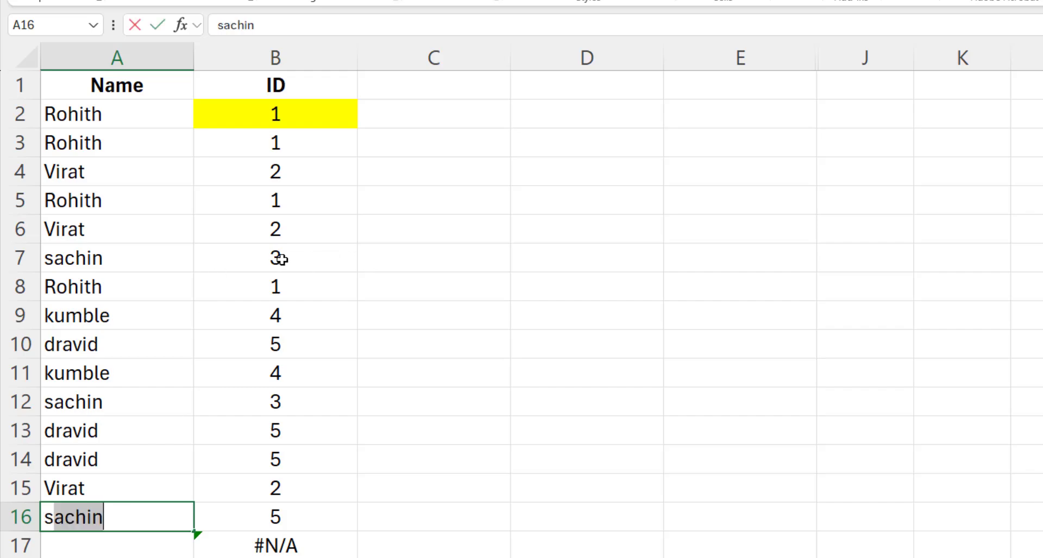
key(Tab)
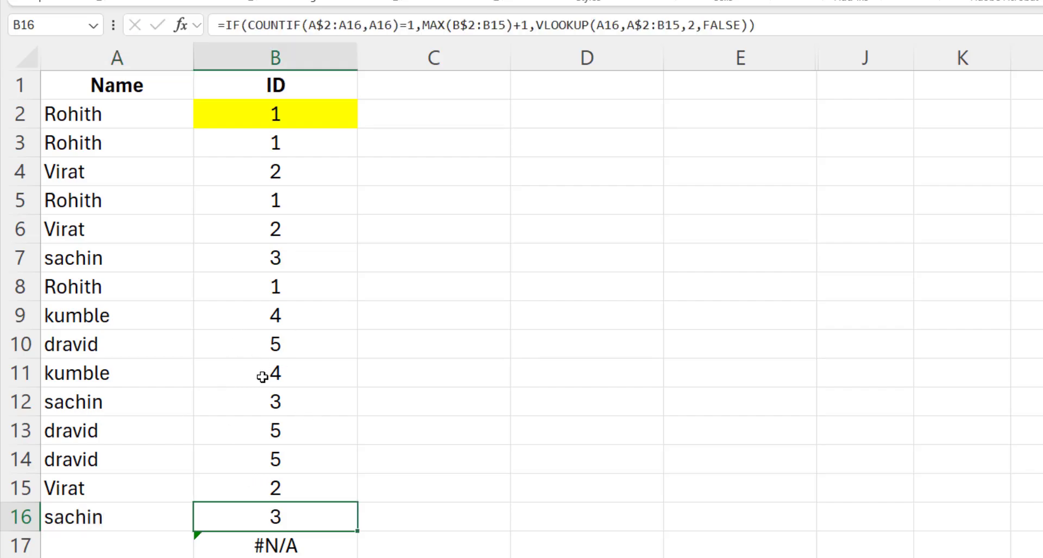